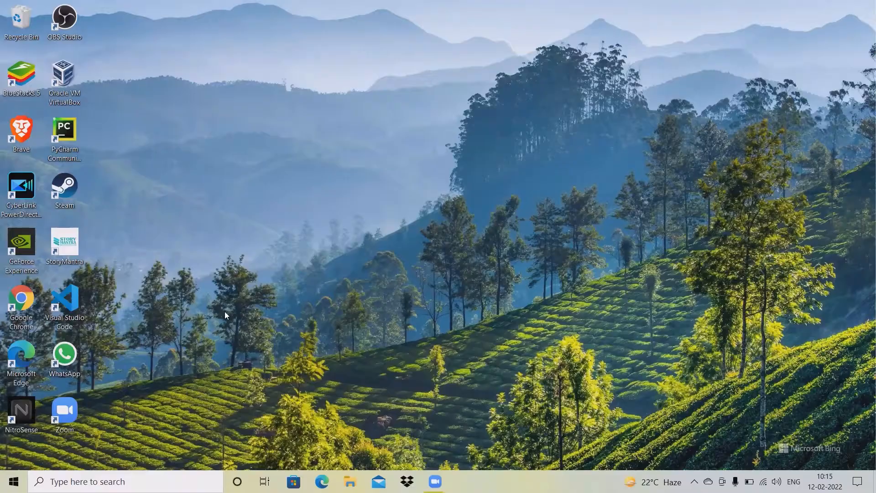
Launch Google Chrome from its desktop icon
{"action": "double_click", "coordinate": [30, 303]}
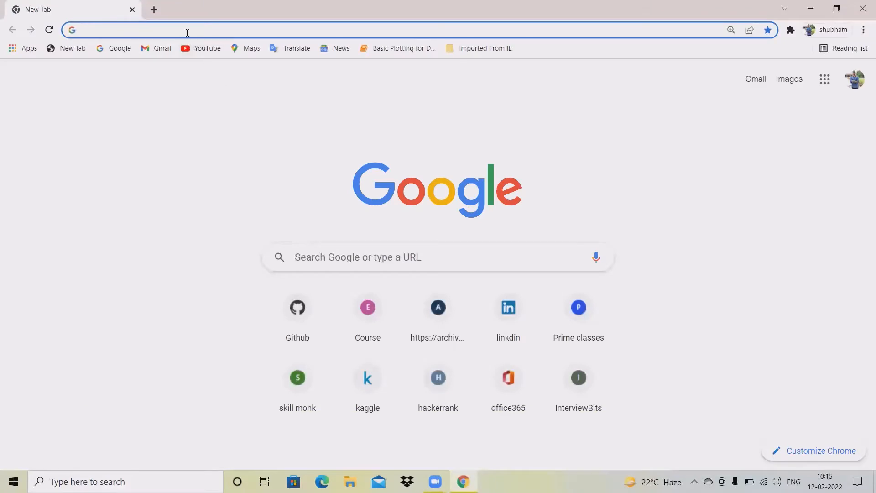
Search Google for 'docker download' and open the 'Docker Desktop for Mac and Windows' product page
{"action": "left_click", "coordinate": [187, 30]}
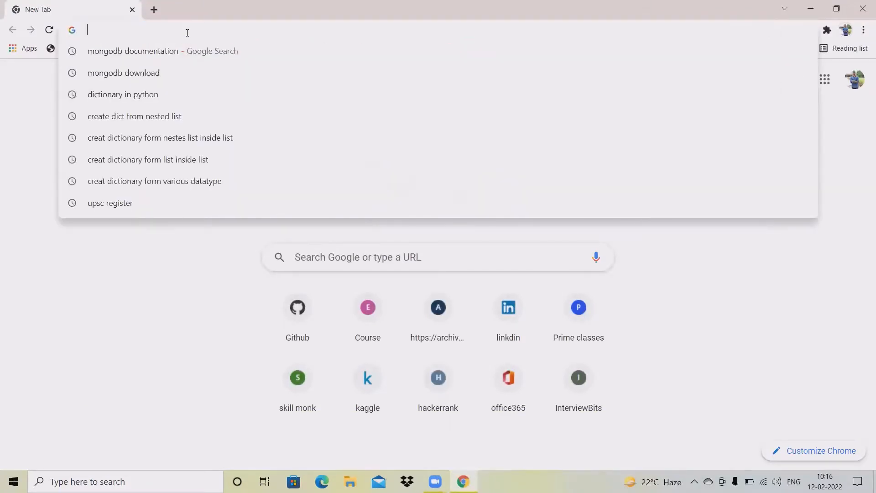
{"action": "type", "text": "docker"}
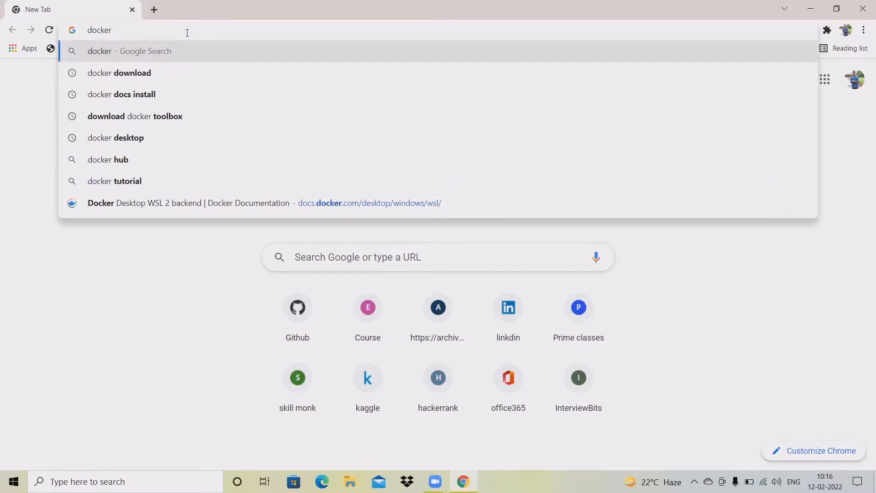
{"action": "left_click", "coordinate": [192, 75]}
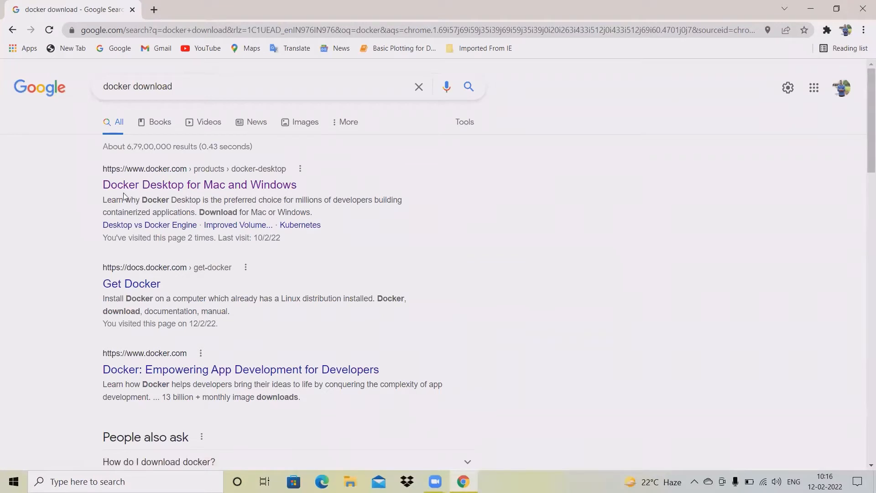
{"action": "left_click", "coordinate": [243, 193]}
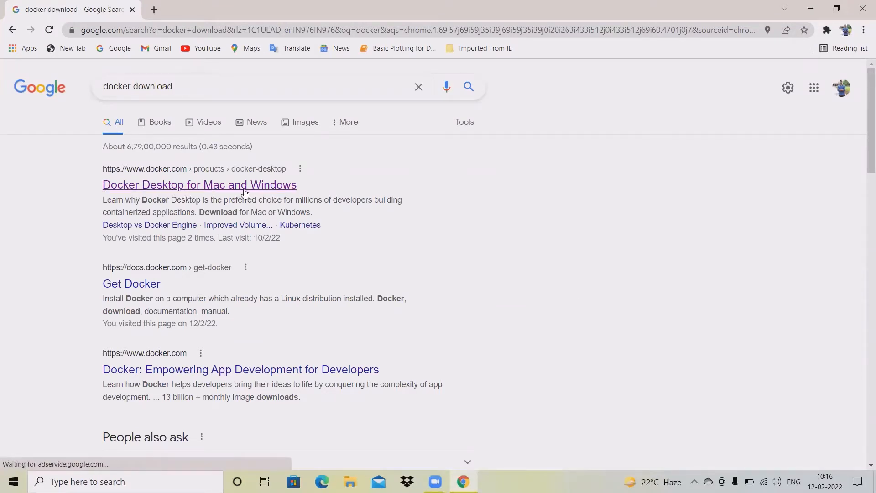
{"action": "left_click", "coordinate": [274, 192]}
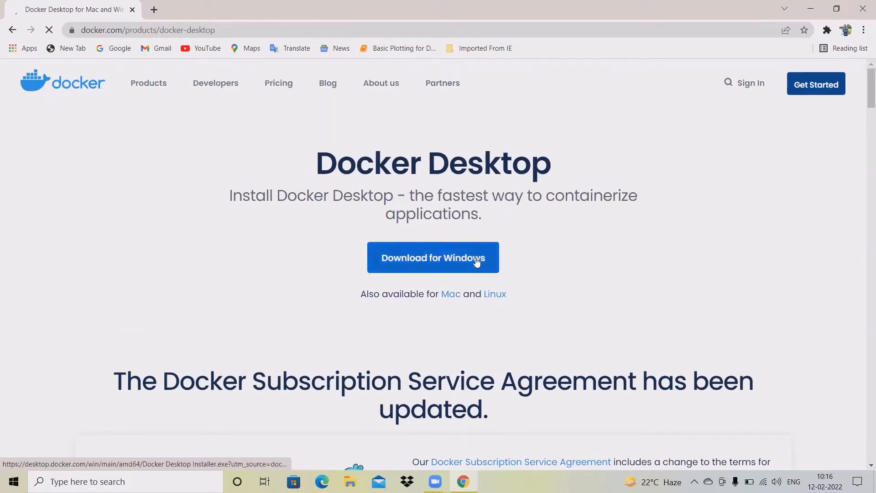
Scroll through the Docker Desktop product page to review it
{"action": "scroll", "coordinate": [477, 261], "scroll_direction": "down", "scroll_amount": 3}
{"action": "scroll", "coordinate": [478, 261], "scroll_direction": "down", "scroll_amount": 15}
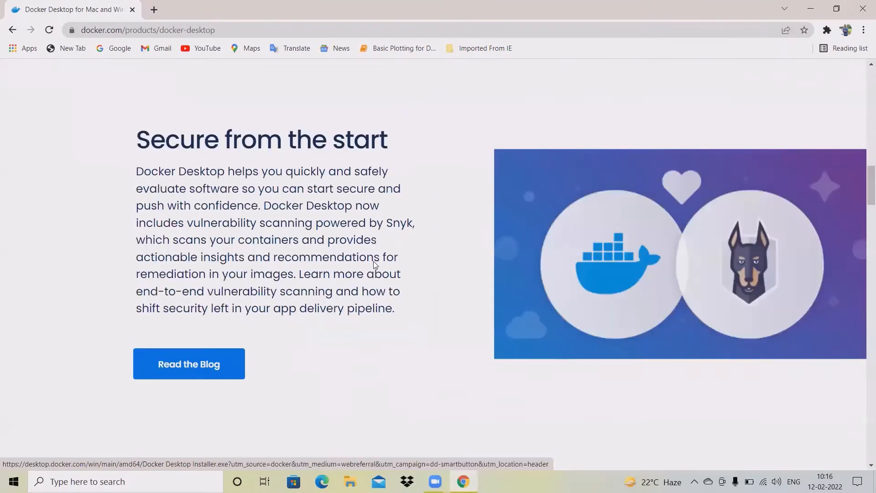
{"action": "scroll", "coordinate": [373, 261], "scroll_direction": "up", "scroll_amount": 7}
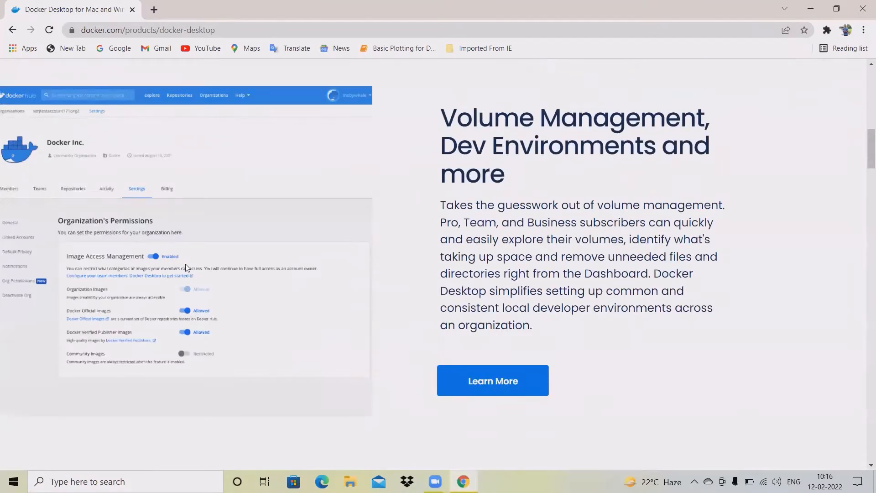
{"action": "scroll", "coordinate": [185, 263], "scroll_direction": "up", "scroll_amount": 5}
{"action": "scroll", "coordinate": [359, 287], "scroll_direction": "up", "scroll_amount": 11}
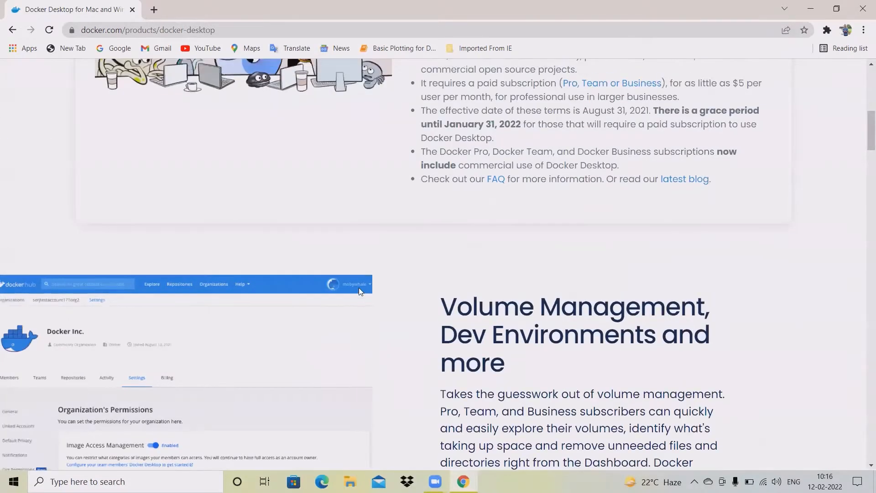
{"action": "mouse_move", "coordinate": [146, 86]}
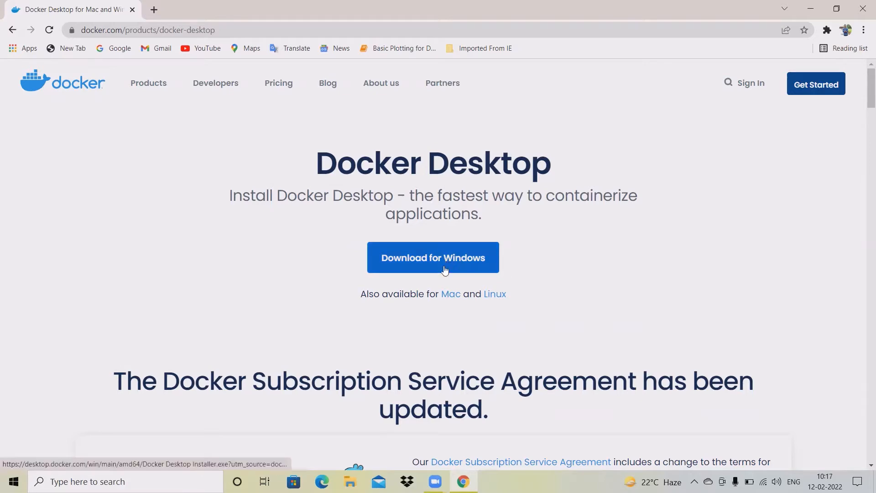
Request the Docker Desktop 'Download for Windows' file and bring up File Explorer
{"action": "scroll", "coordinate": [570, 346], "scroll_direction": "down", "scroll_amount": 5}
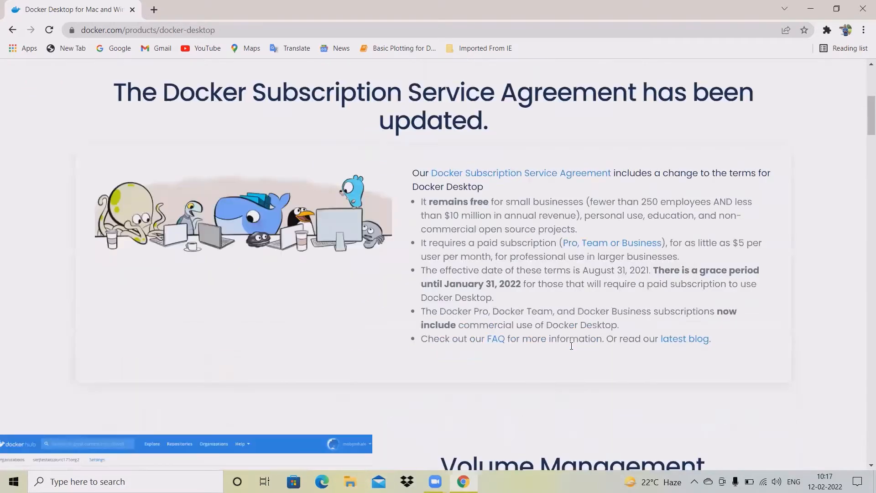
{"action": "scroll", "coordinate": [571, 345], "scroll_direction": "down", "scroll_amount": 10}
{"action": "scroll", "coordinate": [566, 343], "scroll_direction": "up", "scroll_amount": 8}
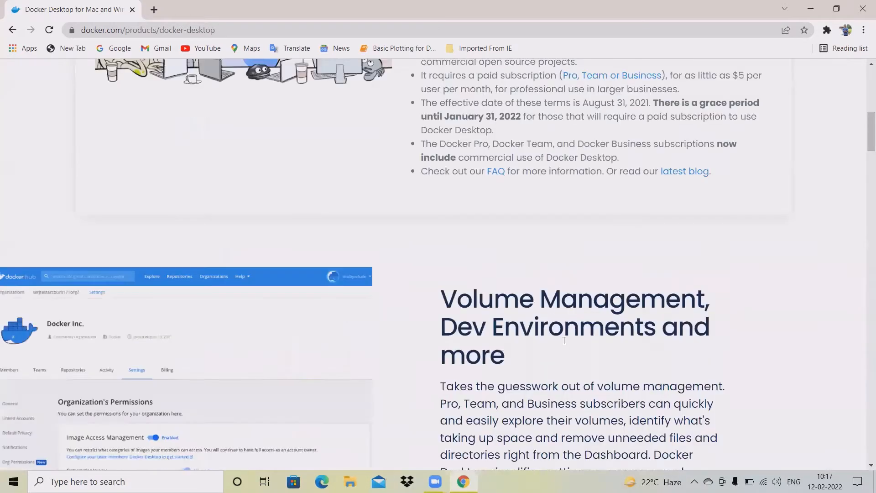
{"action": "scroll", "coordinate": [446, 284], "scroll_direction": "up", "scroll_amount": 9}
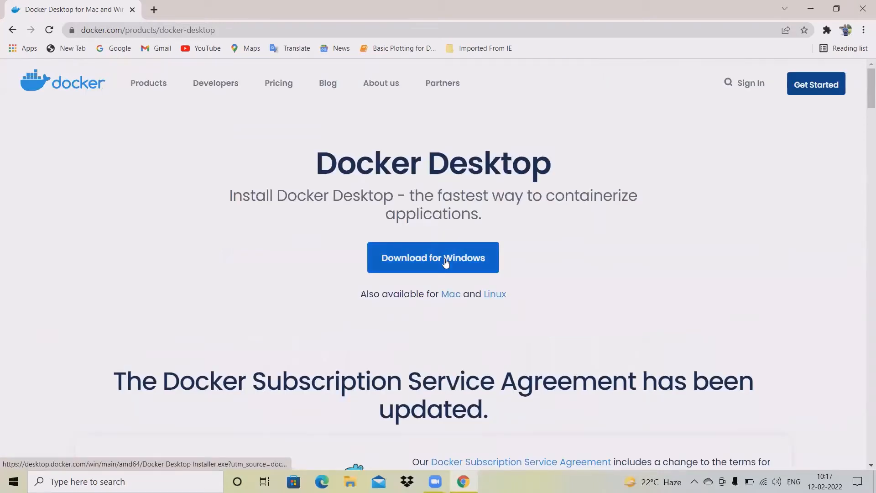
{"action": "left_click", "coordinate": [446, 262]}
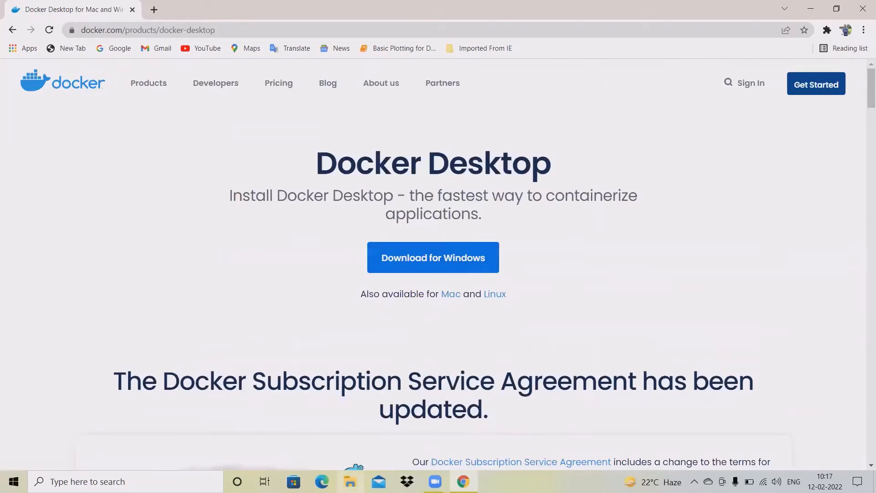
{"action": "key", "text": "super+e"}
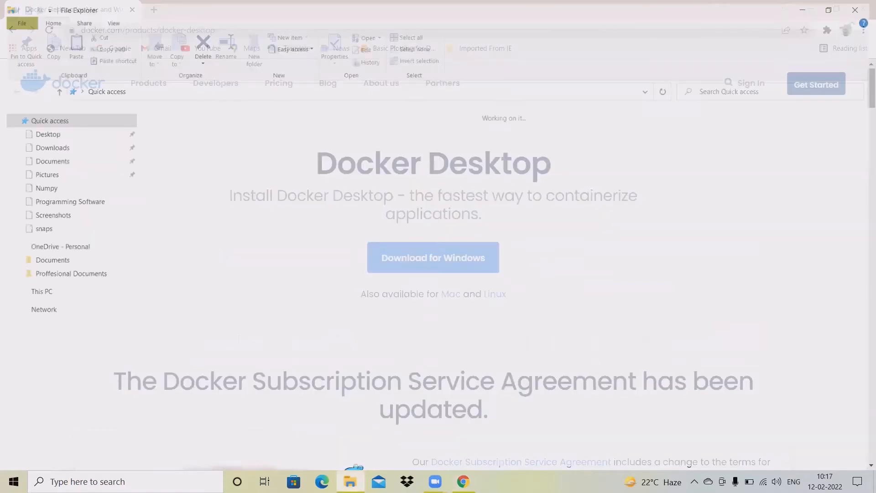
Go to This PC > Data (D:) > Software > Programming Software and run Docker Desktop Installer
{"action": "left_click", "coordinate": [71, 294]}
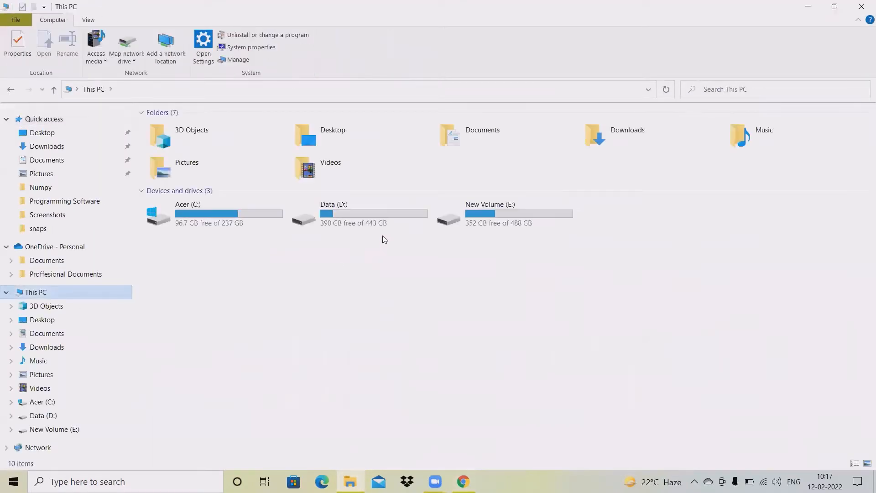
{"action": "double_click", "coordinate": [381, 219]}
{"action": "left_click", "coordinate": [414, 156]}
{"action": "double_click", "coordinate": [413, 156]}
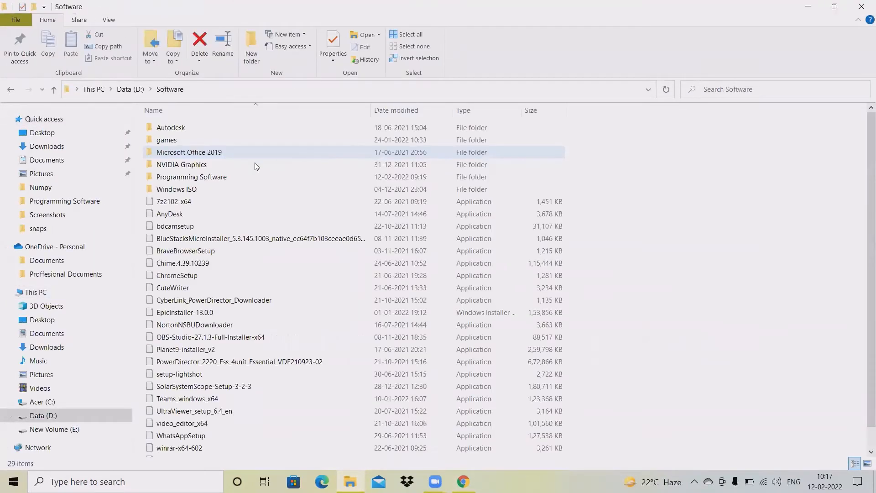
{"action": "double_click", "coordinate": [240, 172]}
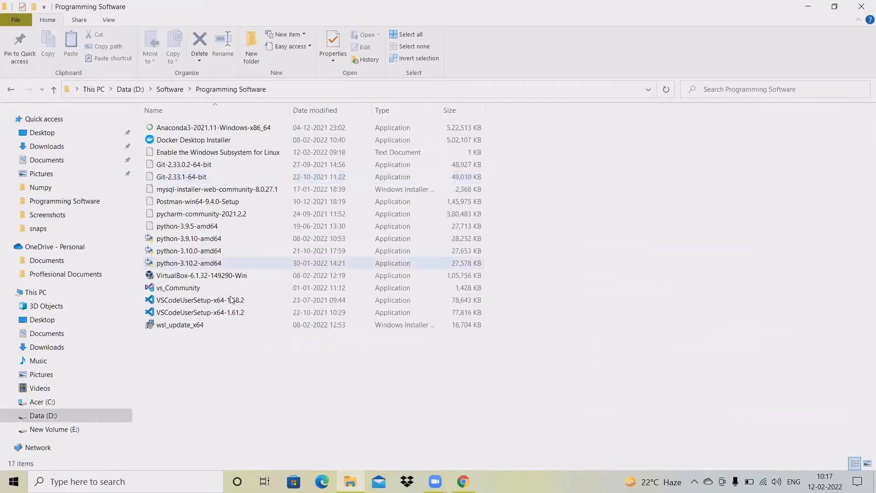
{"action": "scroll", "coordinate": [225, 349], "scroll_direction": "up", "scroll_amount": 3, "text": "ctrl"}
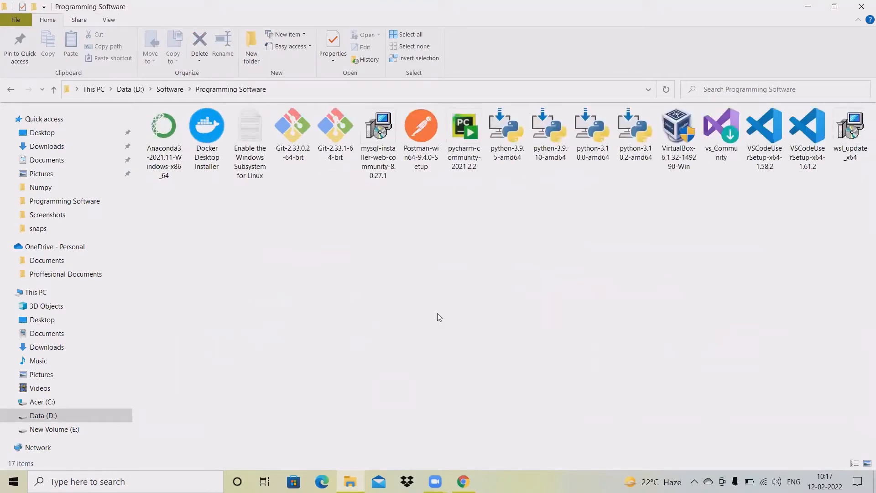
{"action": "scroll", "coordinate": [436, 313], "scroll_direction": "up", "scroll_amount": 3, "text": "ctrl"}
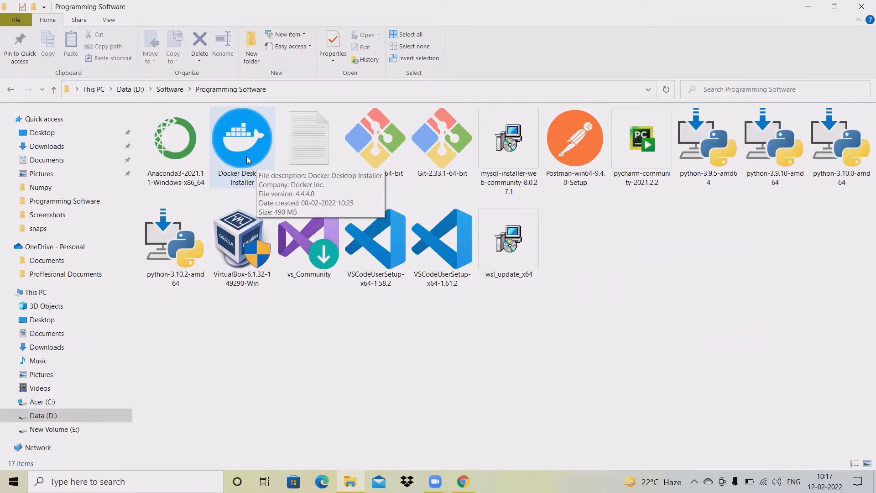
{"action": "left_click", "coordinate": [246, 159]}
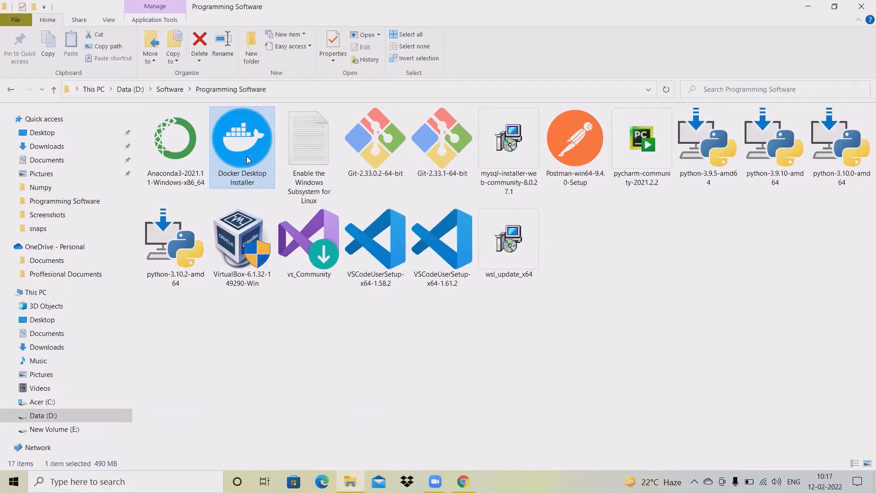
{"action": "double_click", "coordinate": [246, 157]}
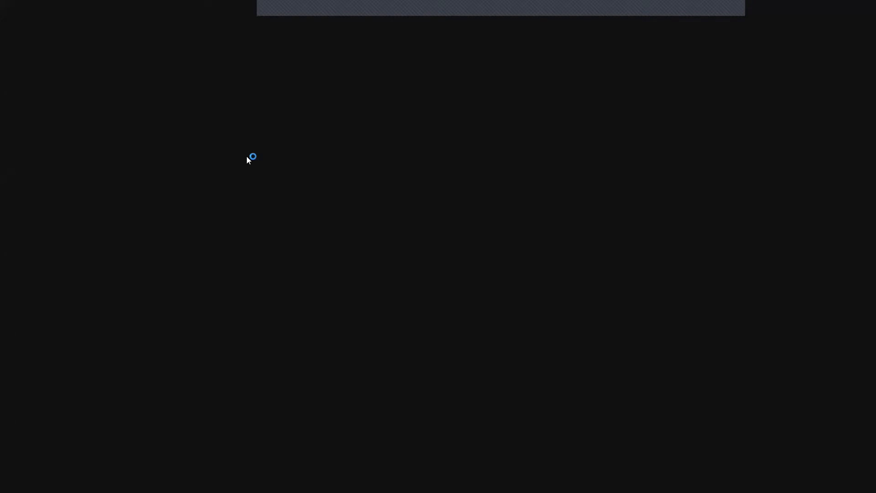
Allow the installer, accept its configuration to start installing Docker Desktop 4.4.4, and move its window aside
{"action": "left_click", "coordinate": [395, 320]}
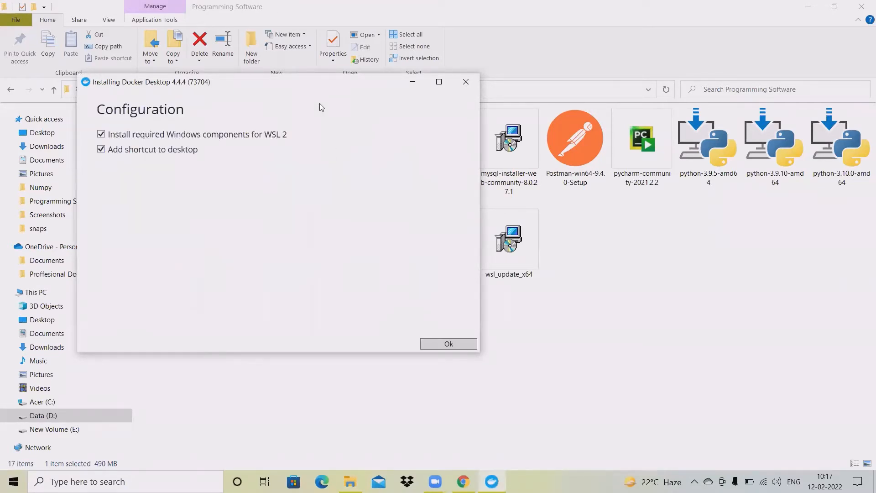
{"action": "left_click_drag", "start_coordinate": [337, 86], "coordinate": [469, 90]}
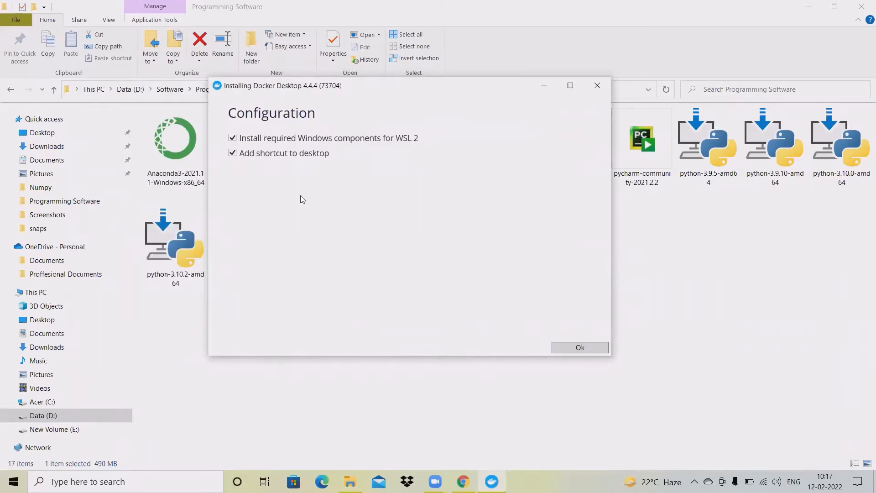
{"action": "left_click", "coordinate": [588, 345]}
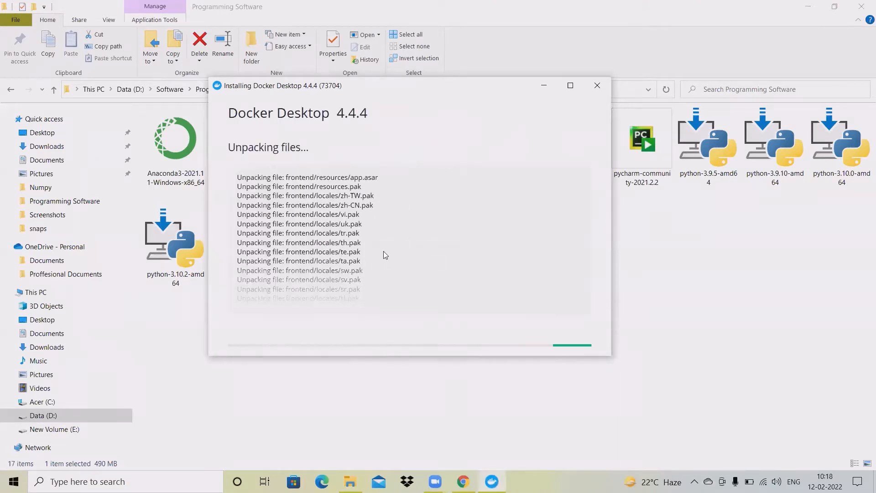
{"action": "left_click", "coordinate": [570, 85]}
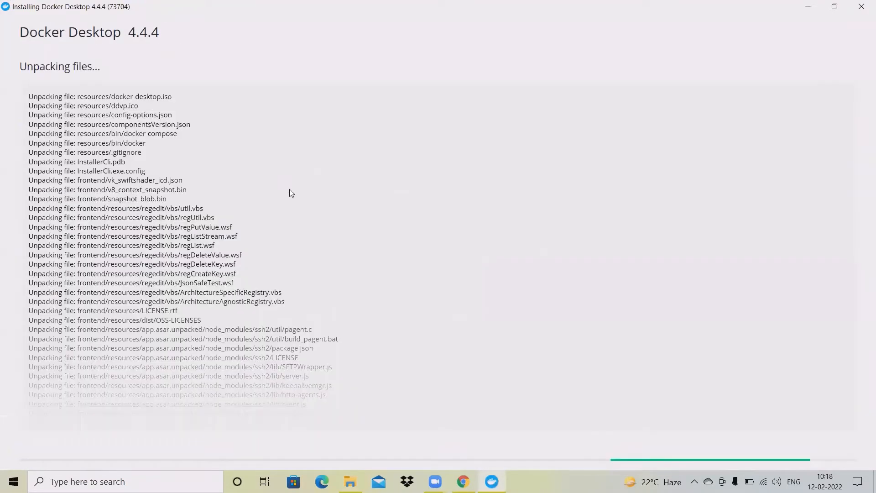
{"action": "left_click", "coordinate": [834, 6]}
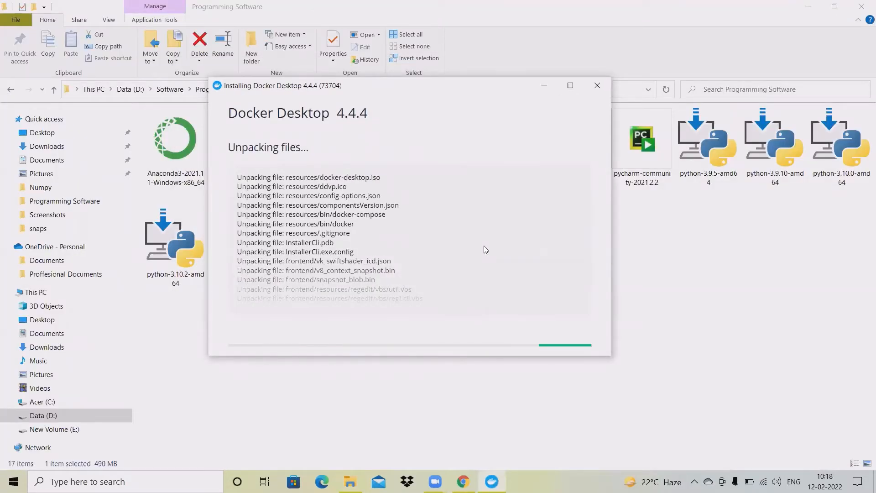
{"action": "left_click_drag", "start_coordinate": [419, 85], "coordinate": [557, 82]}
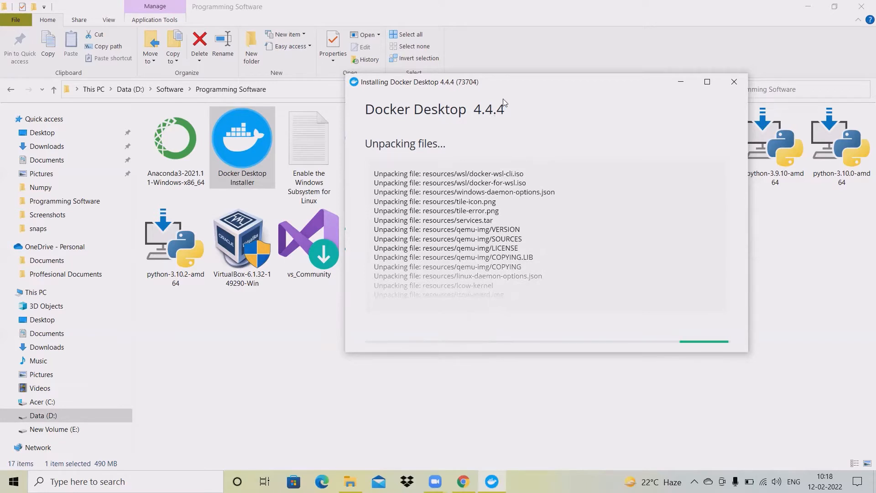
{"action": "left_click_drag", "start_coordinate": [517, 84], "coordinate": [559, 84]}
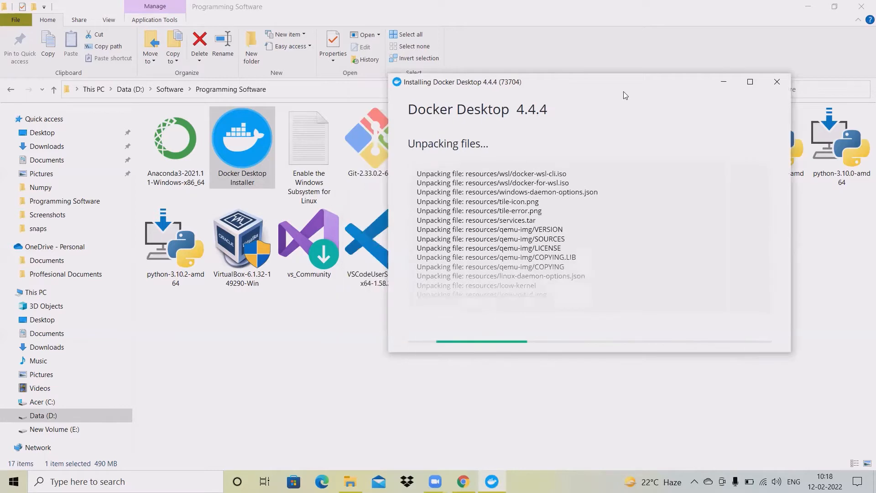
{"action": "left_click", "coordinate": [725, 83]}
Open the 'Enable the Windows Subsystem for Linux' notes and select the Linux kernel update link
{"action": "double_click", "coordinate": [317, 169]}
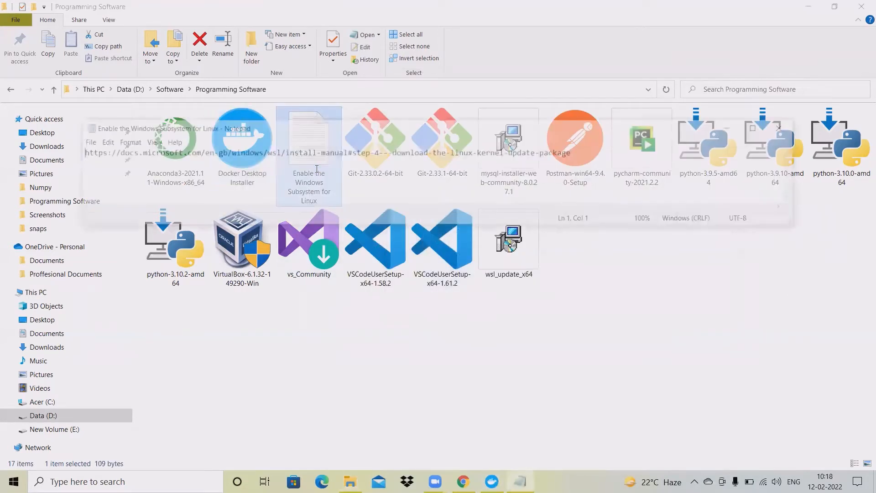
{"action": "left_click_drag", "start_coordinate": [587, 153], "coordinate": [73, 155]}
{"action": "left_click", "coordinate": [178, 169]}
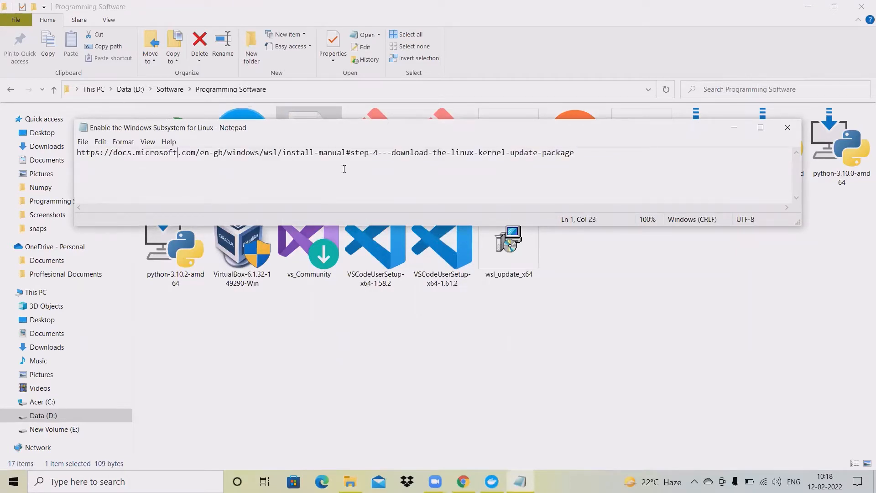
{"action": "left_click_drag", "start_coordinate": [576, 157], "coordinate": [71, 164]}
{"action": "left_click", "coordinate": [256, 170]}
{"action": "left_click_drag", "start_coordinate": [606, 156], "coordinate": [78, 165]}
{"action": "left_click", "coordinate": [194, 172]}
{"action": "left_click_drag", "start_coordinate": [586, 155], "coordinate": [73, 168]}
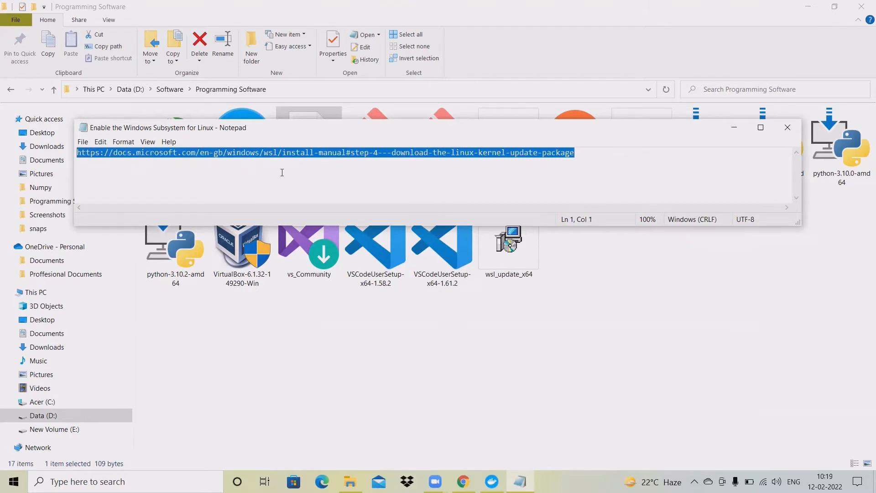
{"action": "left_click", "coordinate": [297, 181]}
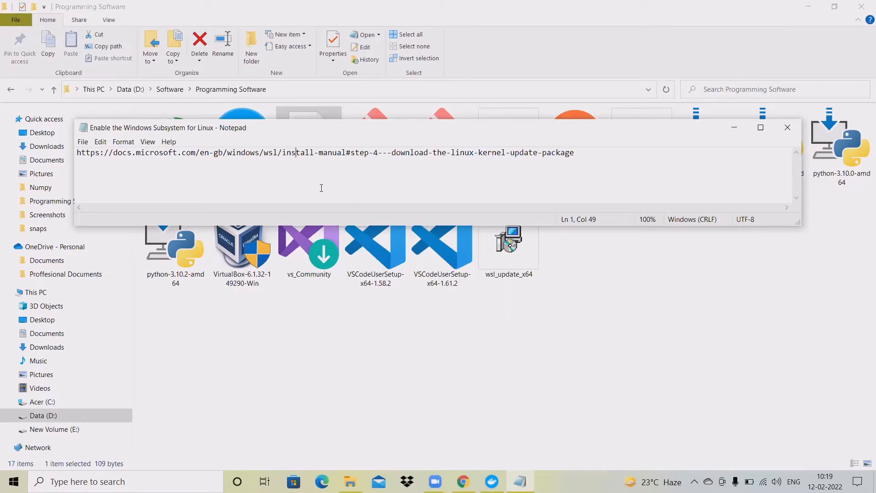
{"action": "left_click_drag", "start_coordinate": [510, 153], "coordinate": [440, 157]}
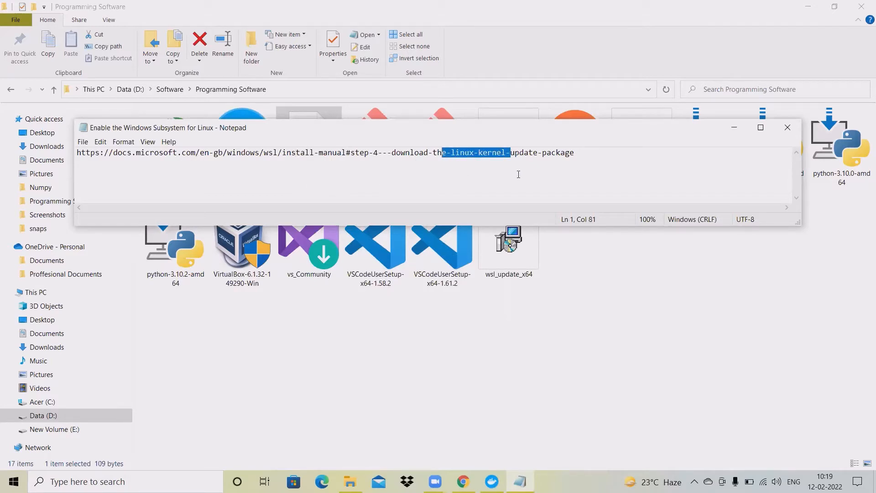
{"action": "left_click", "coordinate": [533, 176]}
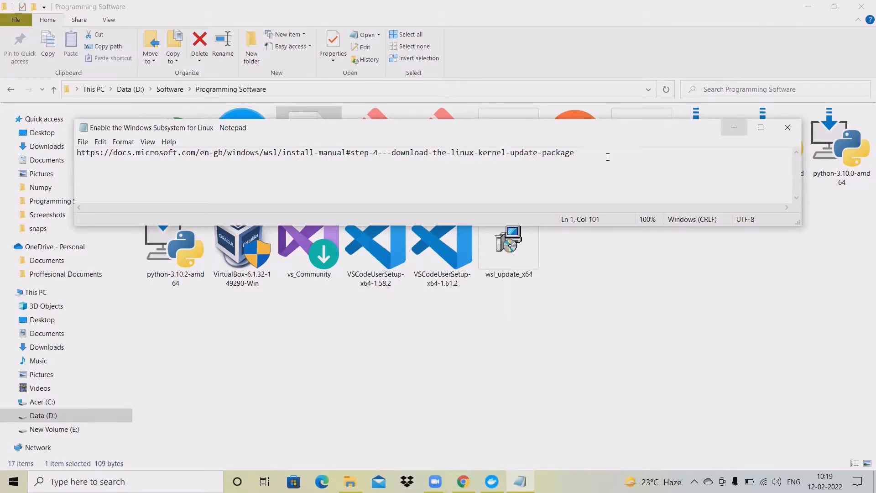
Minimize Notepad, File Explorer and Chrome to reveal the desktop
{"action": "left_click", "coordinate": [734, 130]}
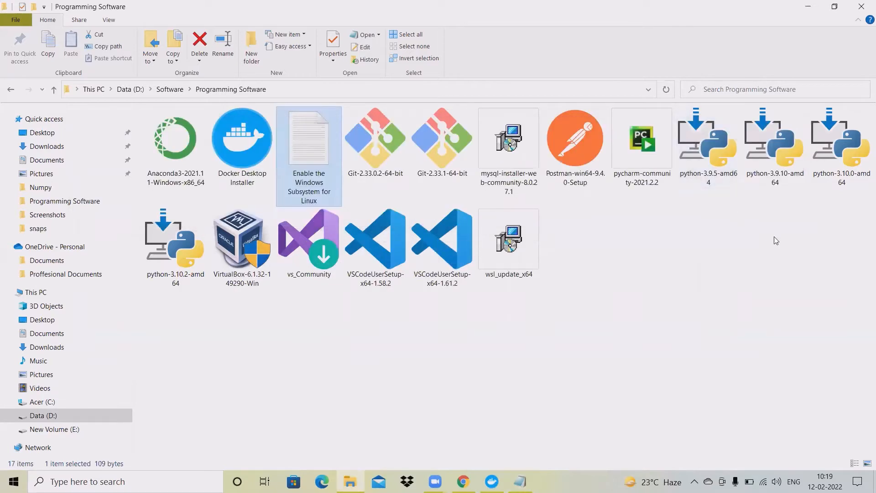
{"action": "left_click", "coordinate": [627, 280]}
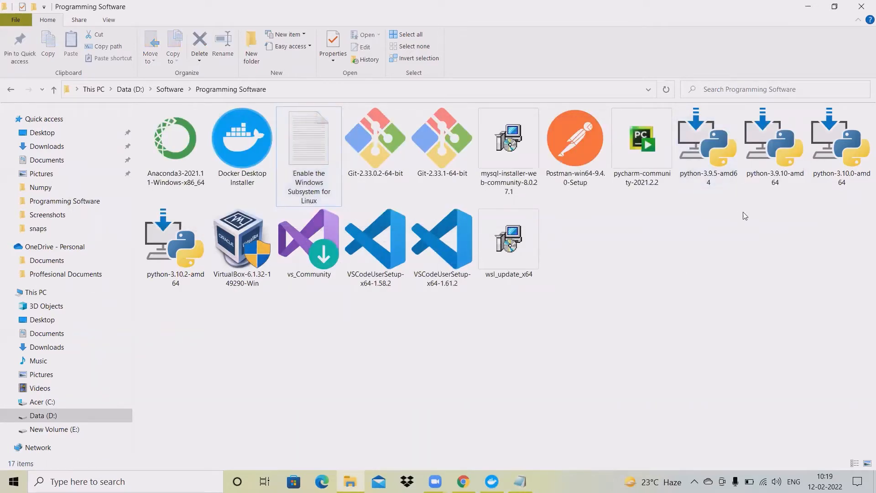
{"action": "left_click", "coordinate": [807, 8]}
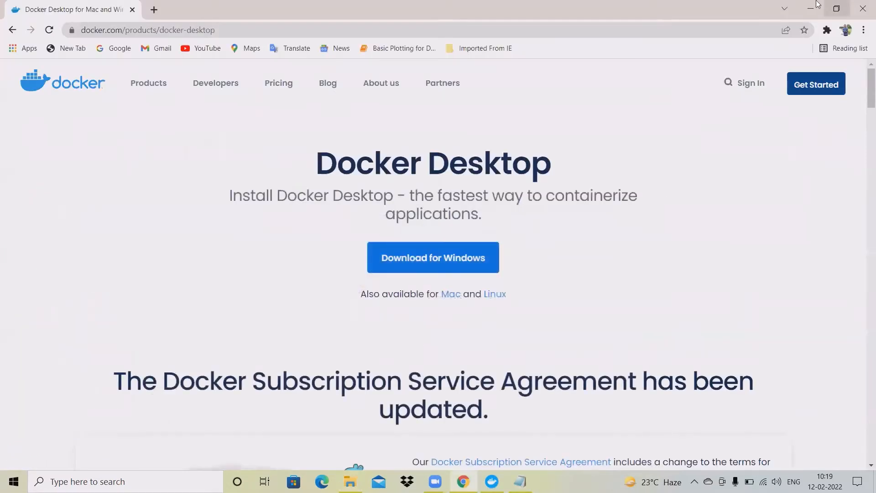
{"action": "left_click", "coordinate": [816, 6]}
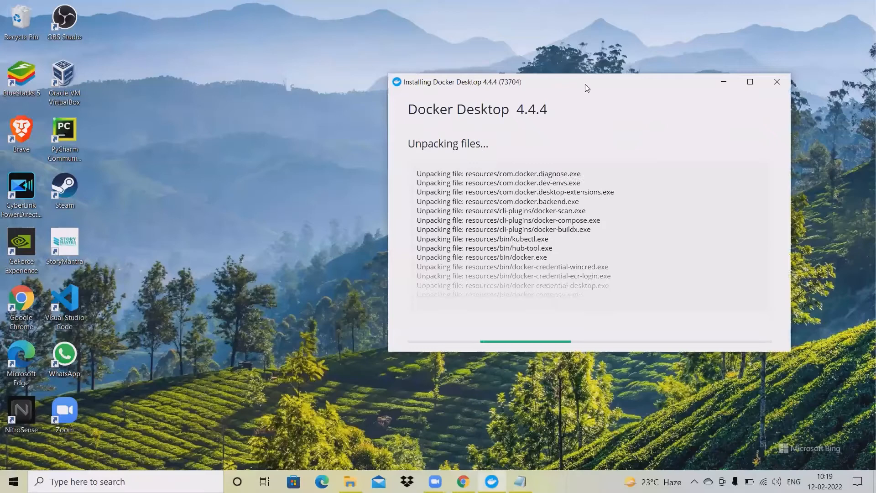
Drag the Docker Desktop installer window into view while it deploys WSL 2 components
{"action": "left_click_drag", "start_coordinate": [585, 84], "coordinate": [458, 75]}
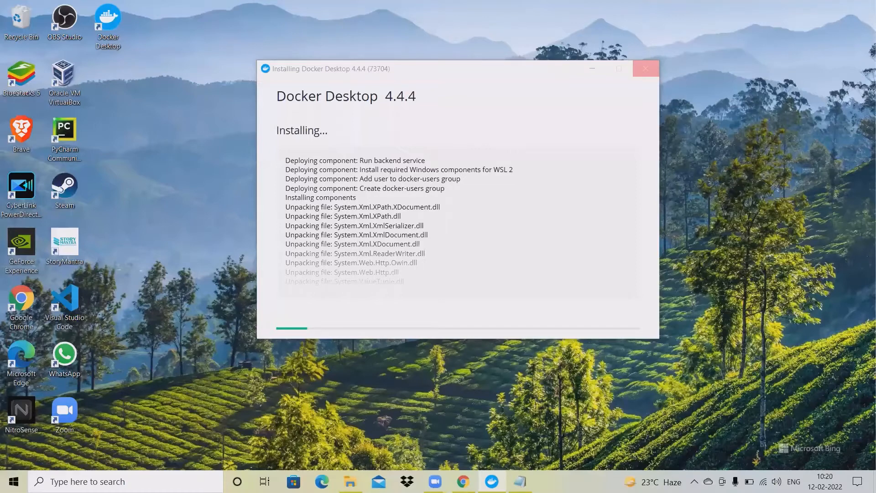
Open Task Manager's Performance tab and widen the device list to monitor memory usage
{"action": "right_click", "coordinate": [570, 481]}
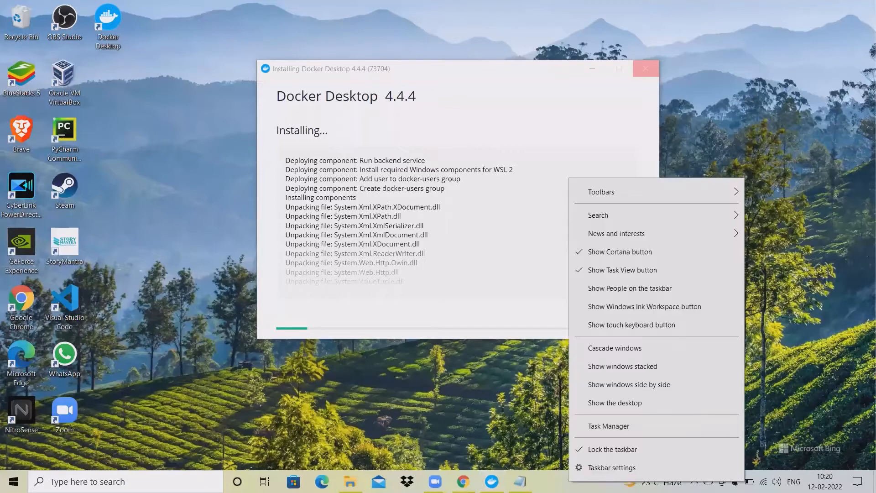
{"action": "left_click", "coordinate": [623, 427]}
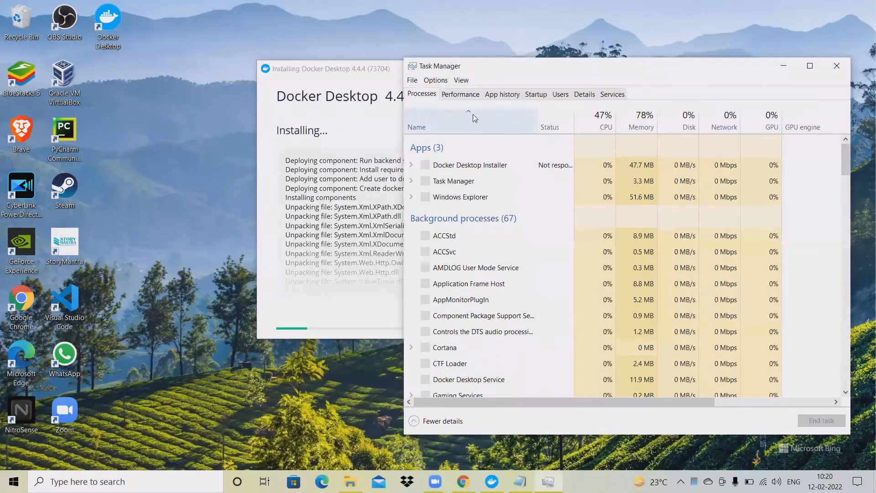
{"action": "left_click", "coordinate": [466, 95]}
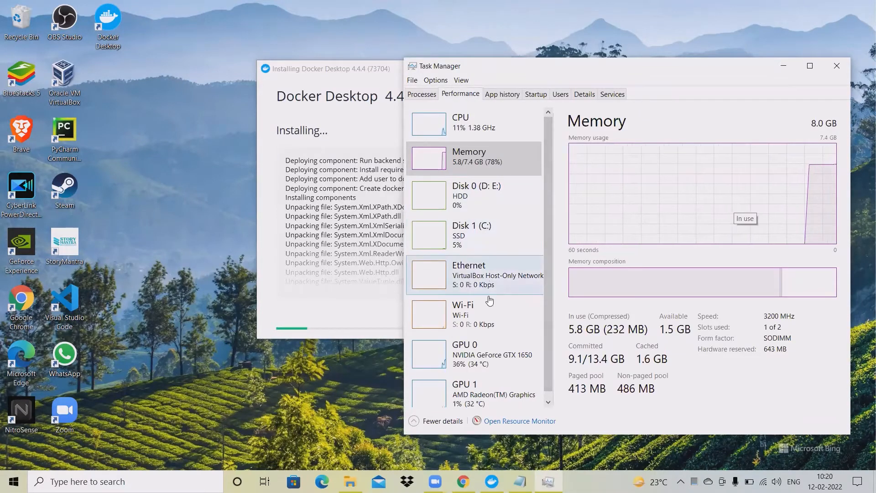
{"action": "left_click_drag", "start_coordinate": [551, 295], "coordinate": [551, 260]}
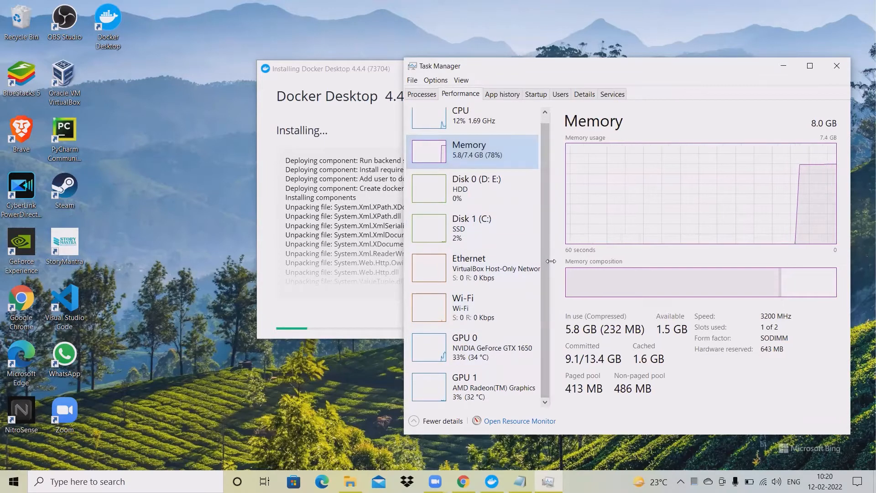
{"action": "scroll", "coordinate": [548, 213], "scroll_direction": "up", "scroll_amount": 1}
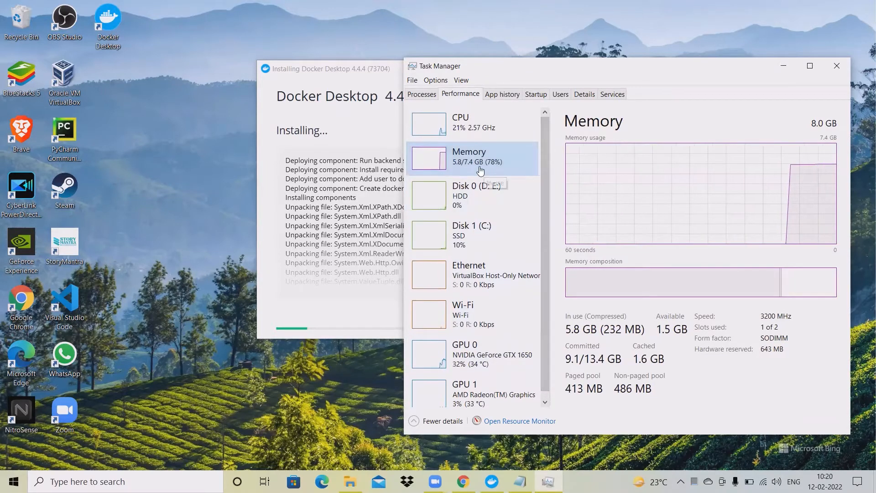
{"action": "left_click_drag", "start_coordinate": [550, 175], "coordinate": [559, 175]}
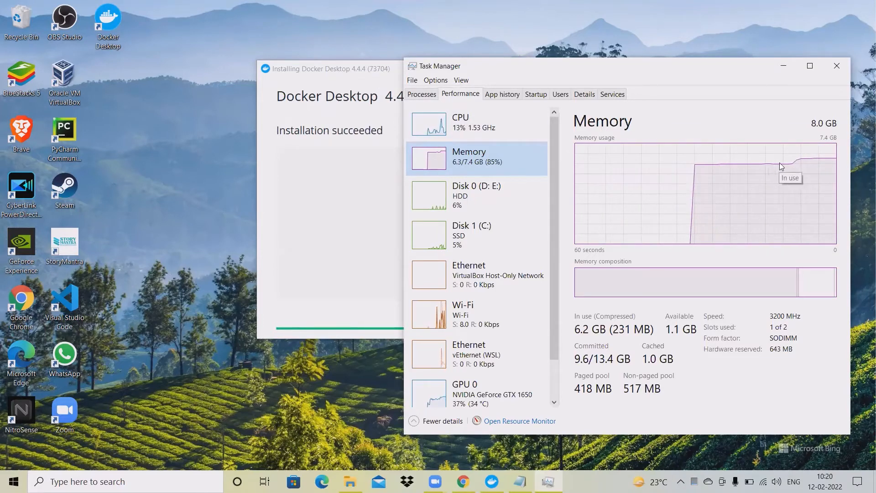
Arrange the installer and Task Manager windows, close the succeeded installer, and minimize Task Manager
{"action": "left_click_drag", "start_coordinate": [635, 84], "coordinate": [700, 109]}
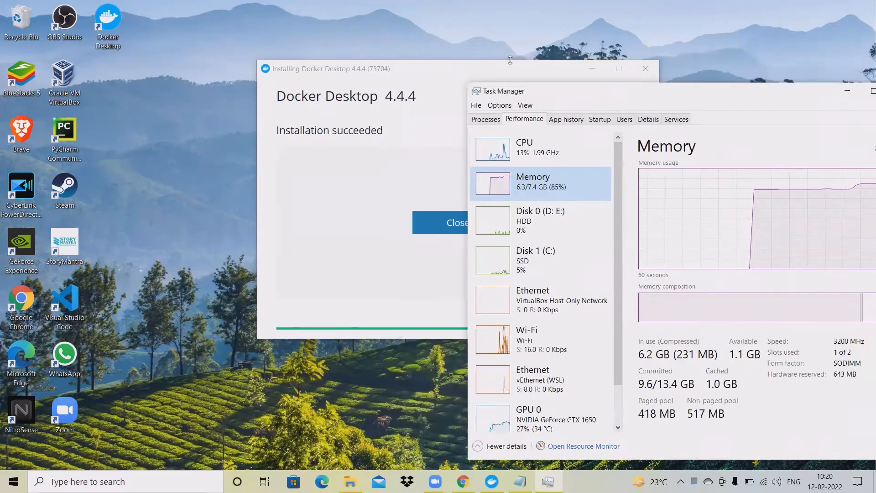
{"action": "left_click", "coordinate": [440, 70]}
{"action": "left_click_drag", "start_coordinate": [440, 70], "coordinate": [296, 46]}
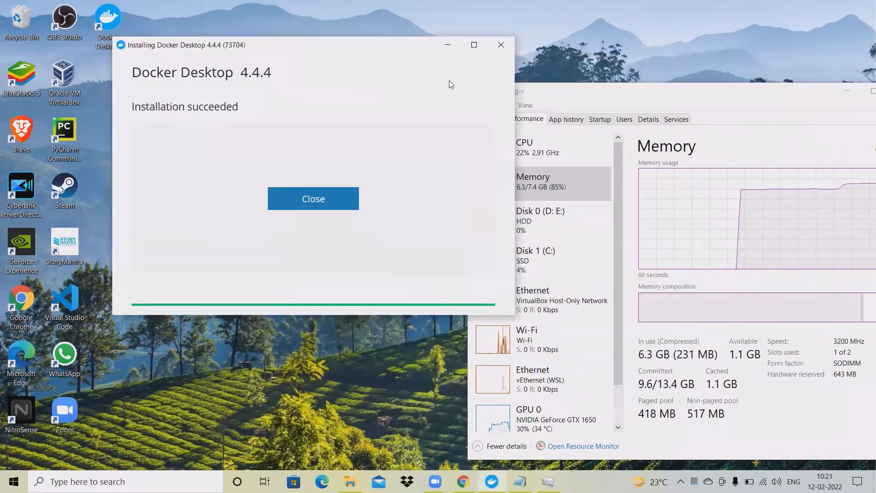
{"action": "left_click", "coordinate": [635, 87]}
{"action": "left_click_drag", "start_coordinate": [635, 85], "coordinate": [594, 52]}
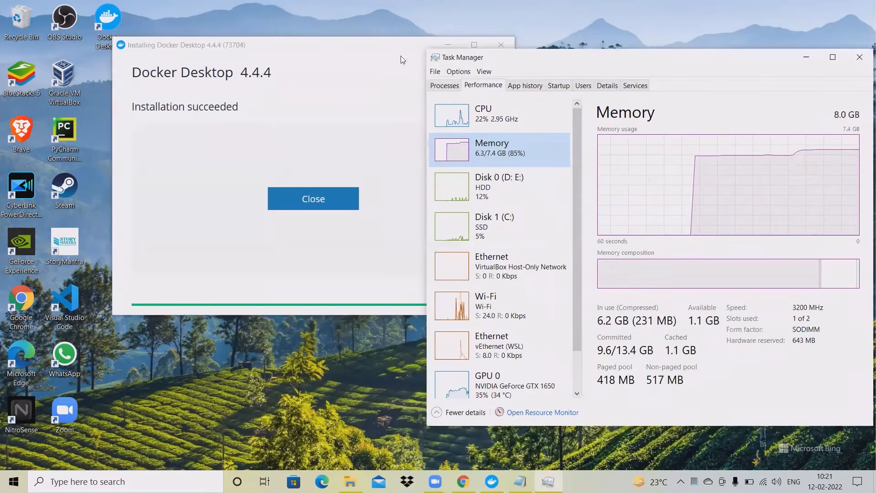
{"action": "left_click_drag", "start_coordinate": [375, 50], "coordinate": [326, 61]}
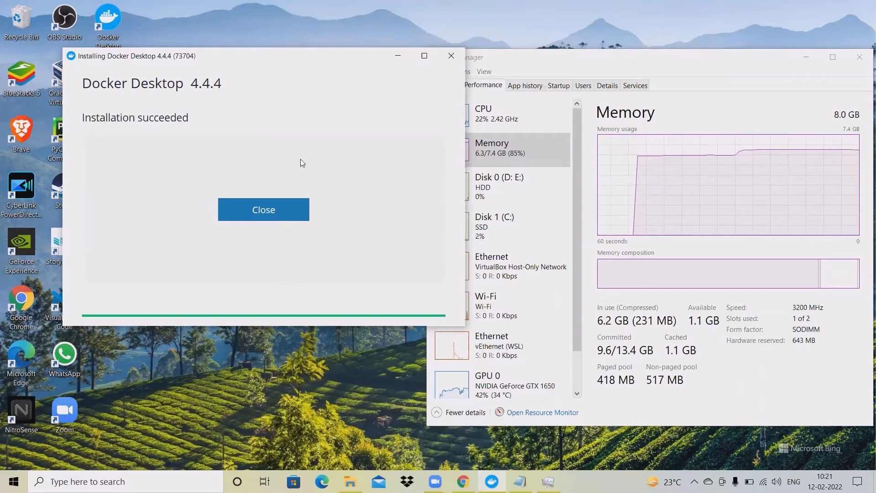
{"action": "left_click", "coordinate": [285, 211]}
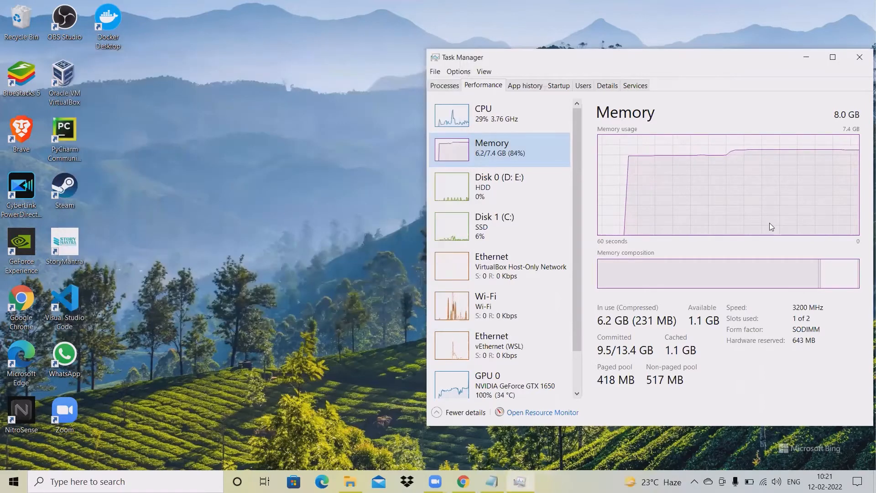
{"action": "left_click_drag", "start_coordinate": [707, 61], "coordinate": [580, 50]}
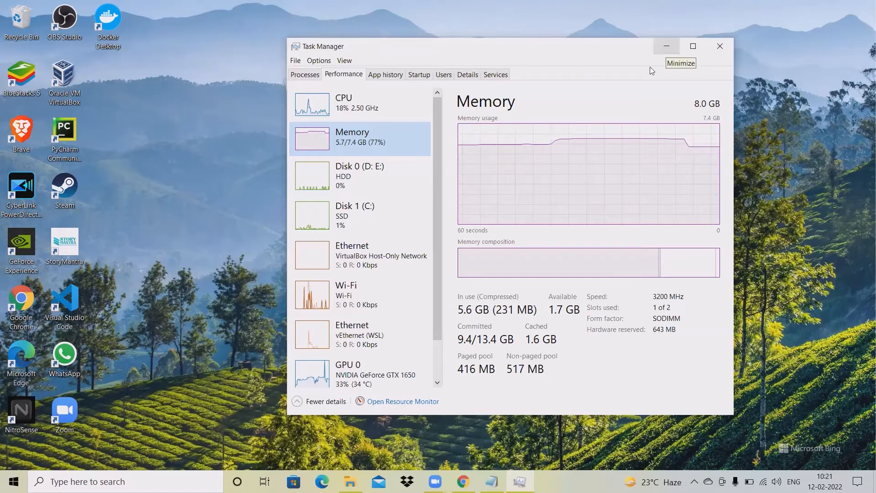
{"action": "left_click", "coordinate": [668, 47]}
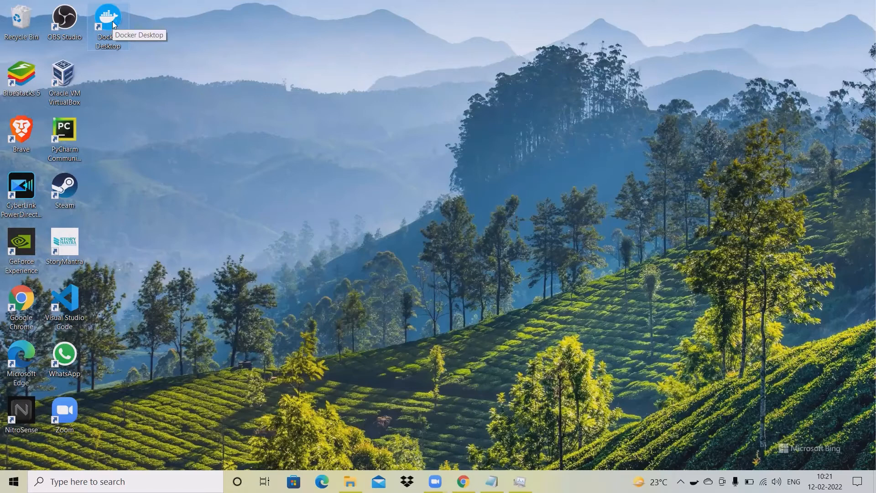
Open the Docker Desktop shortcut, tick 'I accept the terms' and confirm with Accept
{"action": "double_click", "coordinate": [109, 20]}
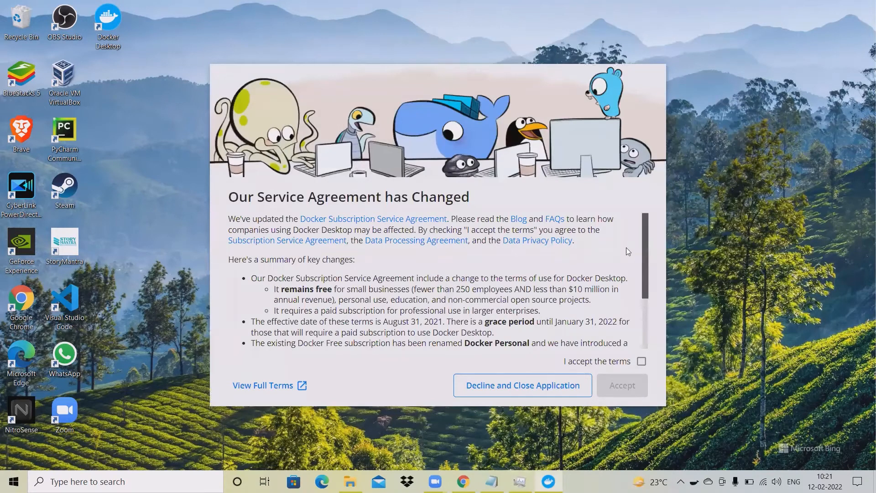
{"action": "scroll", "coordinate": [459, 244], "scroll_direction": "down", "scroll_amount": 3}
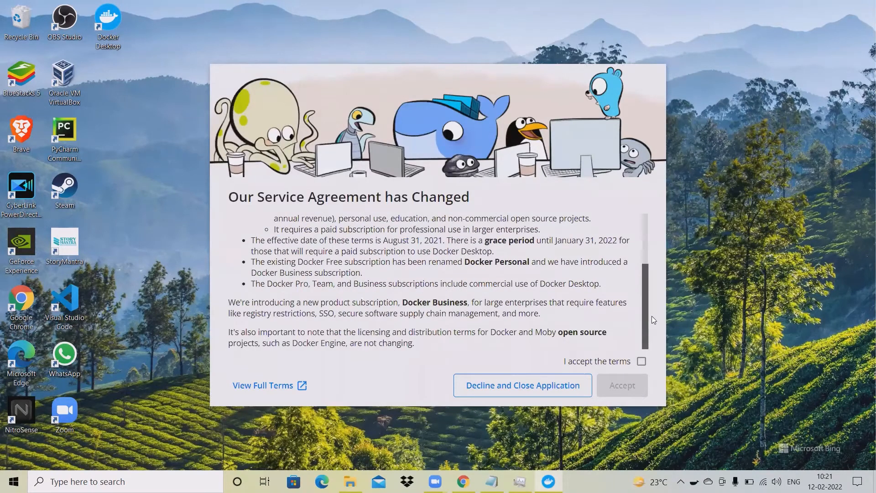
{"action": "left_click", "coordinate": [642, 361]}
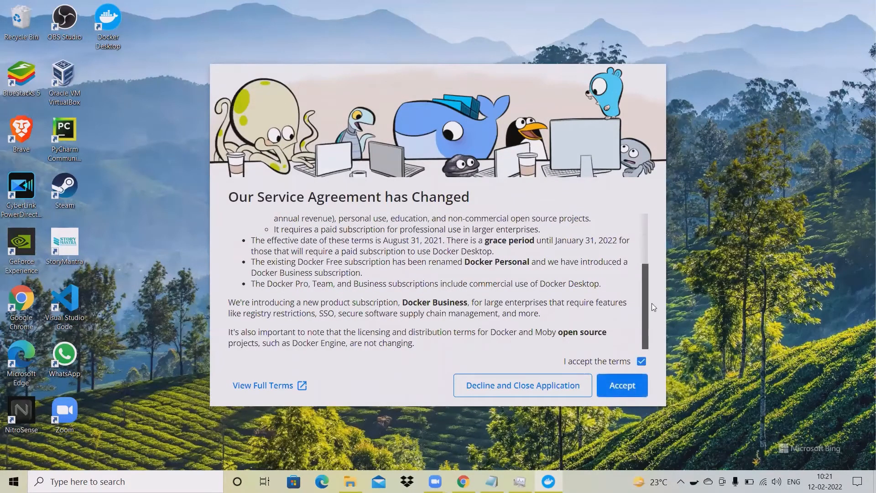
{"action": "mouse_move", "coordinate": [651, 303]}
{"action": "left_mouse_down"}
{"action": "mouse_move", "coordinate": [644, 233]}
{"action": "mouse_move", "coordinate": [635, 304]}
{"action": "left_mouse_up"}
{"action": "left_click", "coordinate": [625, 310]}
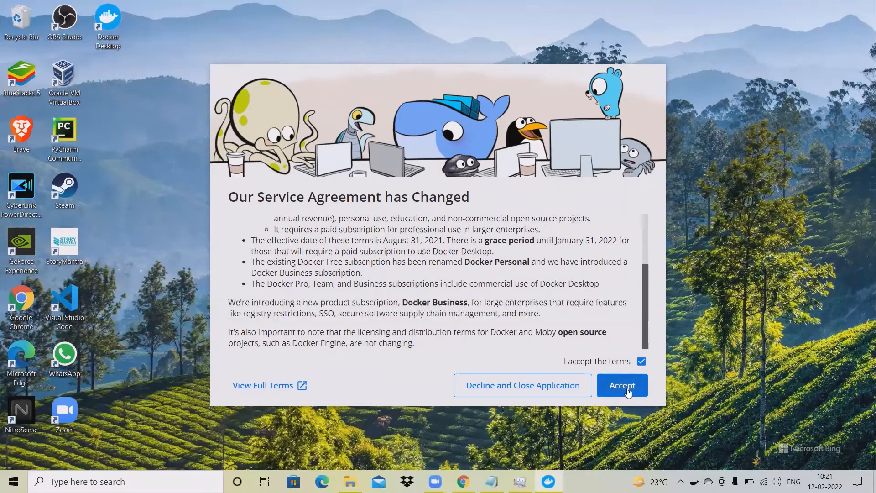
{"action": "left_click", "coordinate": [621, 387]}
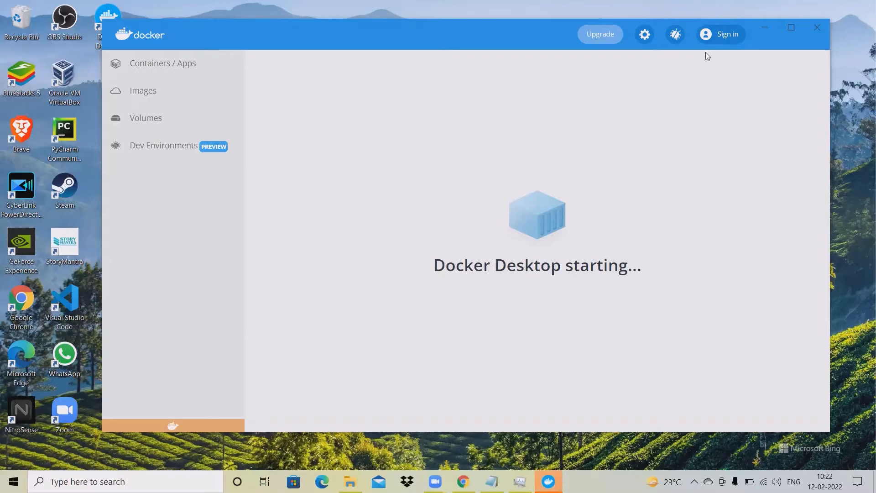
Start Docker sign-in in the browser, set the login window aside, and reach Get started with Docker
{"action": "left_click", "coordinate": [725, 35]}
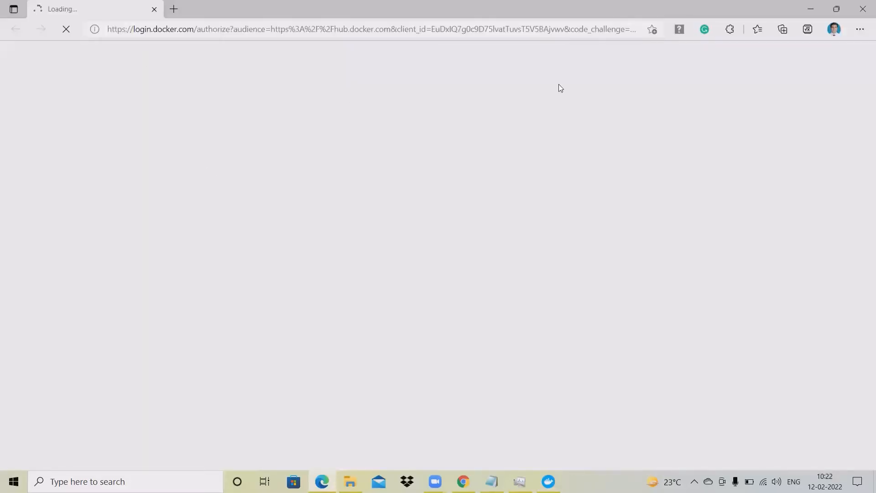
{"action": "left_click", "coordinate": [810, 8]}
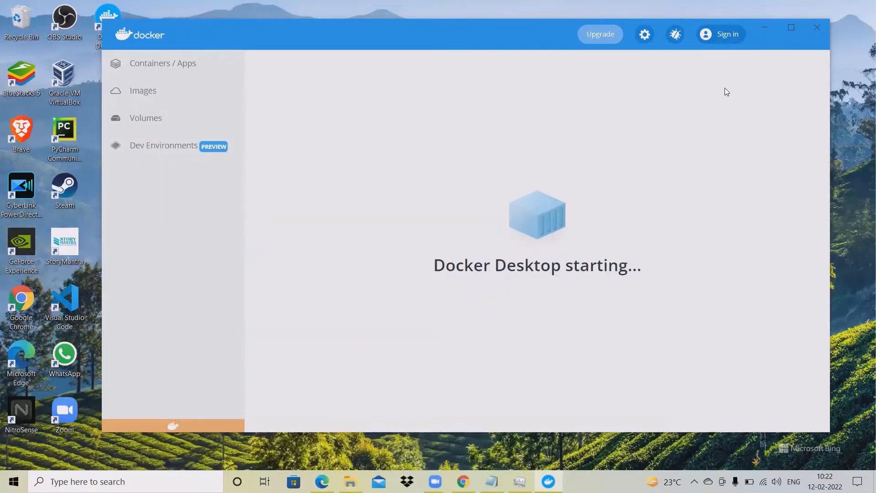
{"action": "left_click", "coordinate": [162, 147]}
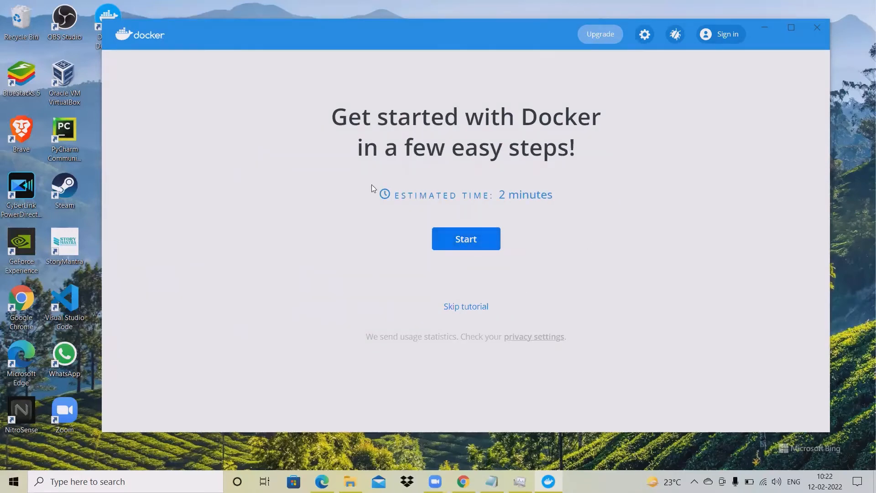
Start the tutorial at step 1, 'First, clone a repository,' with PowerShell alongside
{"action": "left_click", "coordinate": [488, 248]}
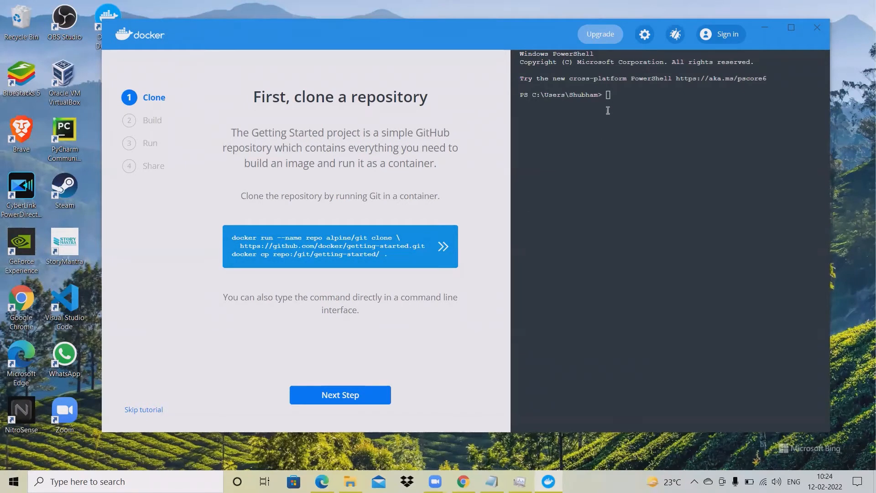
Run the git clone and copy commands, then advance to step 2, 'Now, build the image.'
{"action": "left_click", "coordinate": [443, 246]}
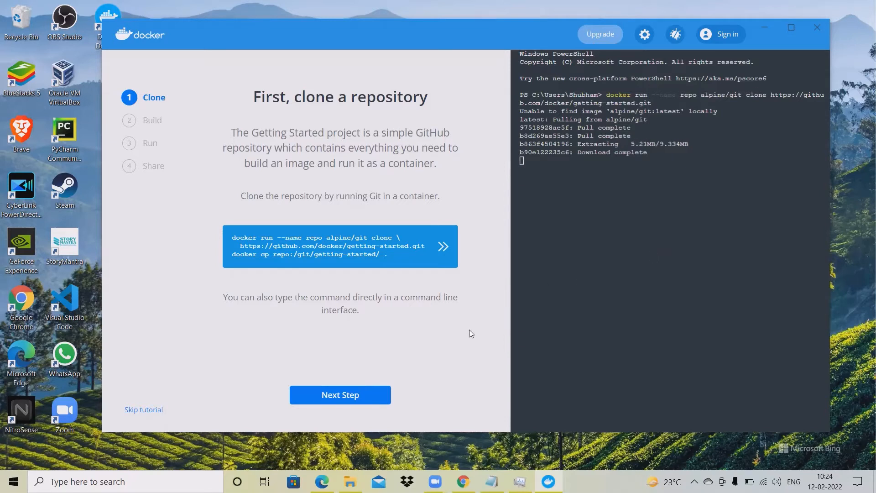
{"action": "left_click", "coordinate": [361, 398]}
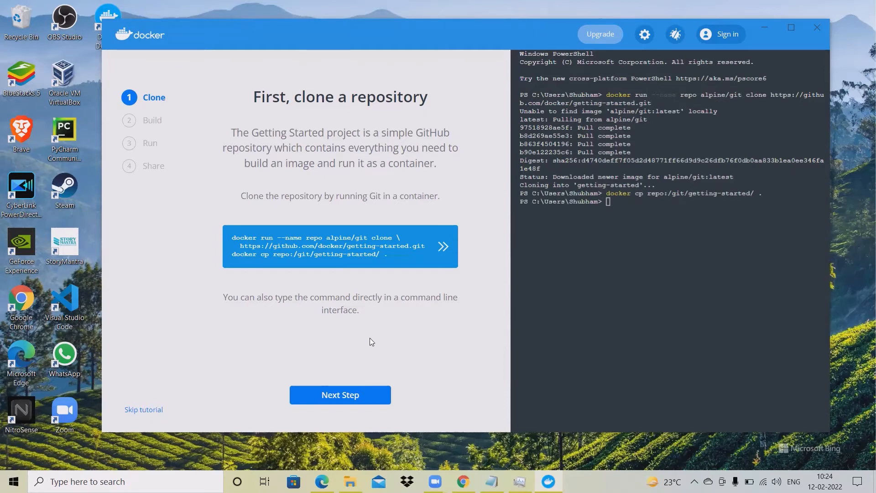
{"action": "left_click", "coordinate": [351, 397]}
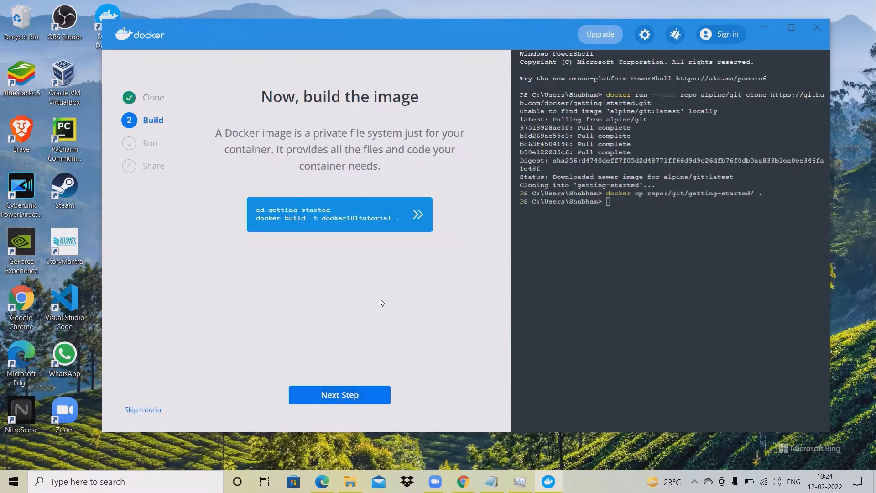
Launch 'docker build -t docker101tutorial .', maximize Docker Desktop, and bring up Task Manager
{"action": "left_click", "coordinate": [419, 217]}
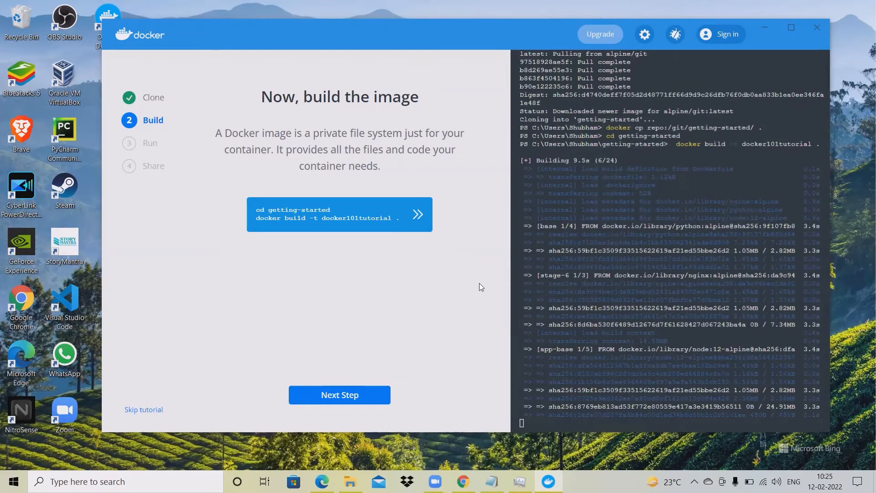
{"action": "left_click", "coordinate": [796, 28]}
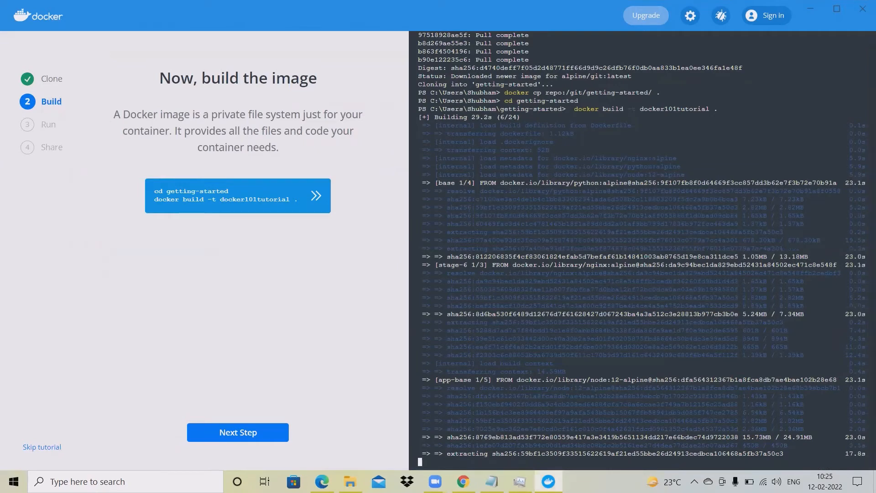
{"action": "left_click", "coordinate": [519, 481]}
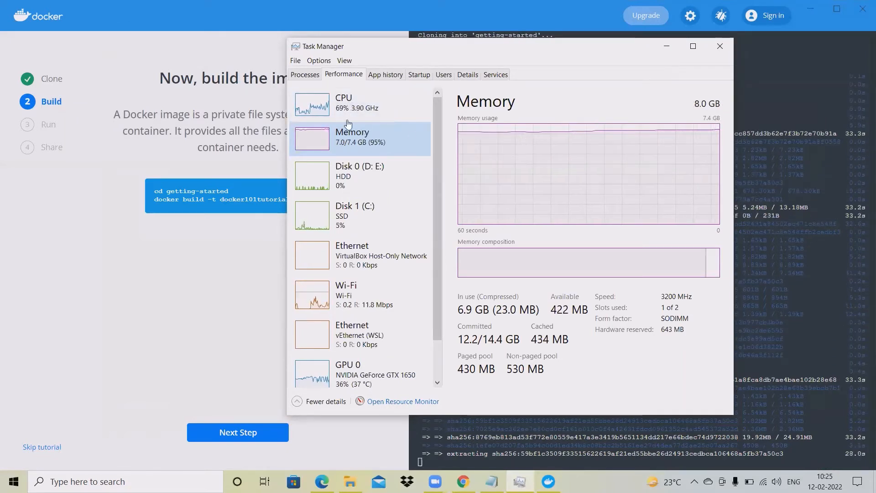
Check GPU 0 and CPU load in Task Manager's Performance view, then minimize it
{"action": "scroll", "coordinate": [376, 372], "scroll_direction": "down", "scroll_amount": 1}
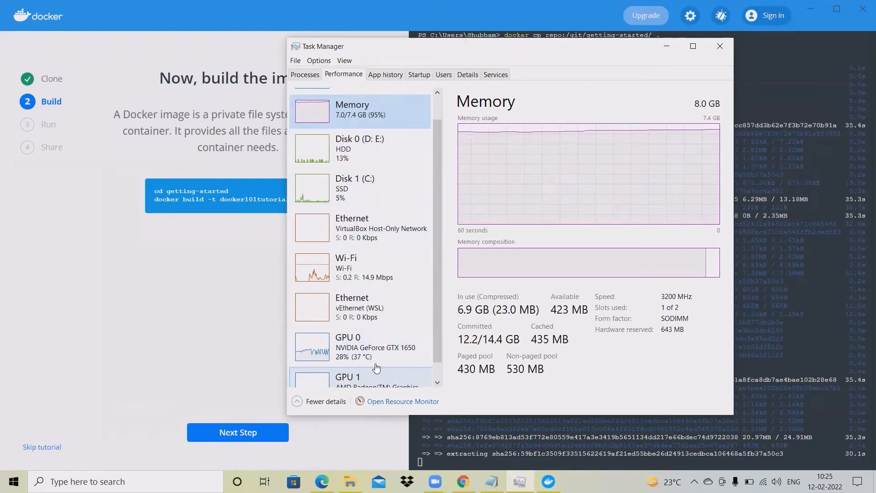
{"action": "left_click", "coordinate": [396, 347]}
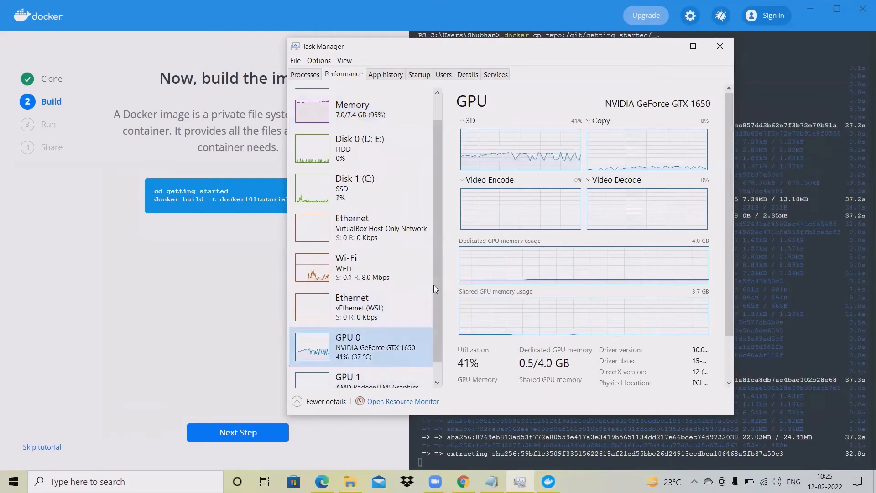
{"action": "scroll", "coordinate": [436, 251], "scroll_direction": "up", "scroll_amount": 1}
{"action": "left_click", "coordinate": [370, 117]}
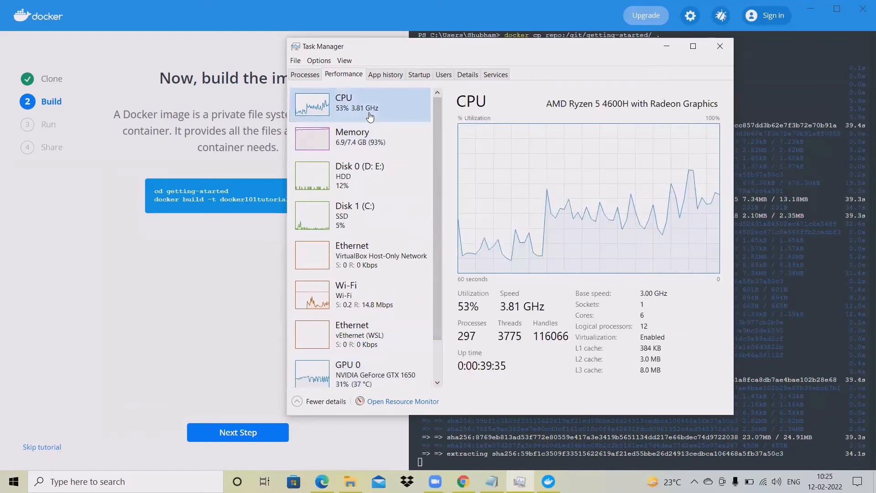
{"action": "left_click", "coordinate": [667, 48]}
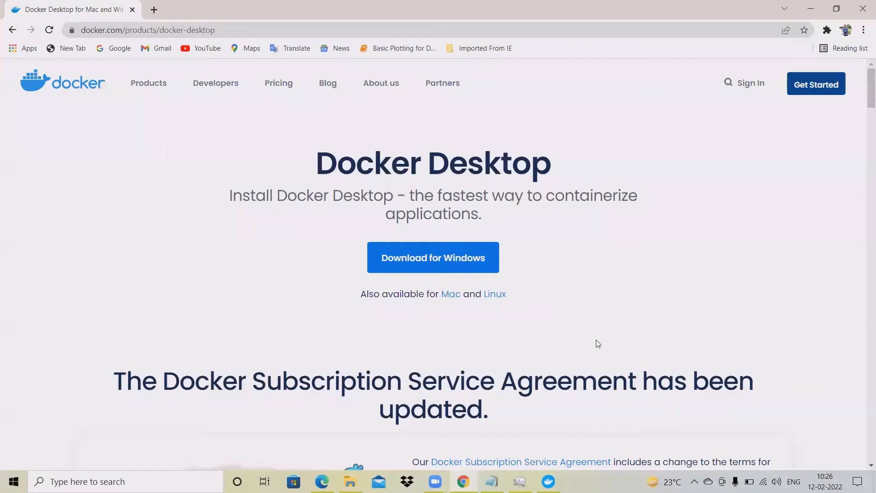
Scroll the Docker Desktop product page down to the Image Access Management section
{"action": "scroll", "coordinate": [597, 341], "scroll_direction": "down", "scroll_amount": 5}
{"action": "scroll", "coordinate": [597, 341], "scroll_direction": "down", "scroll_amount": 10}
{"action": "scroll", "coordinate": [597, 345], "scroll_direction": "down", "scroll_amount": 15}
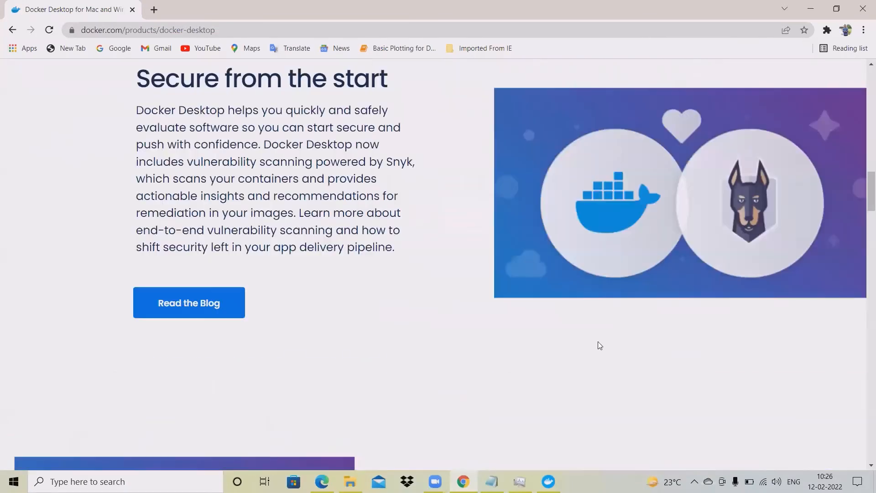
{"action": "scroll", "coordinate": [598, 341], "scroll_direction": "up", "scroll_amount": 1}
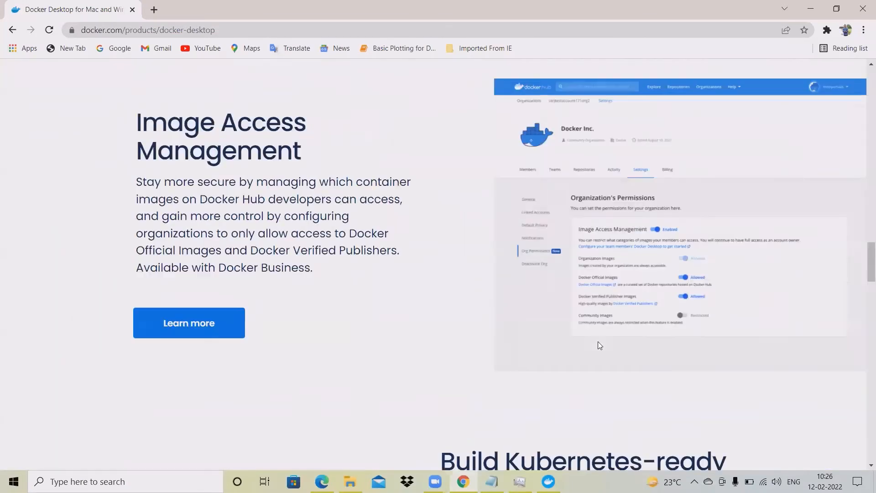
{"action": "scroll", "coordinate": [703, 385], "scroll_direction": "up", "scroll_amount": 1}
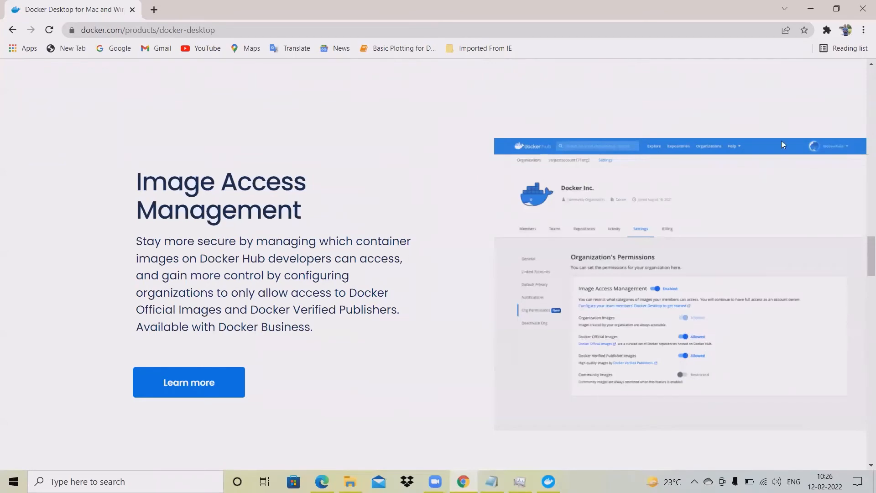
Minimize Chrome, search Windows for 'ubun', briefly open Microsoft Store, and wait for the build to finish
{"action": "left_click", "coordinate": [816, 11]}
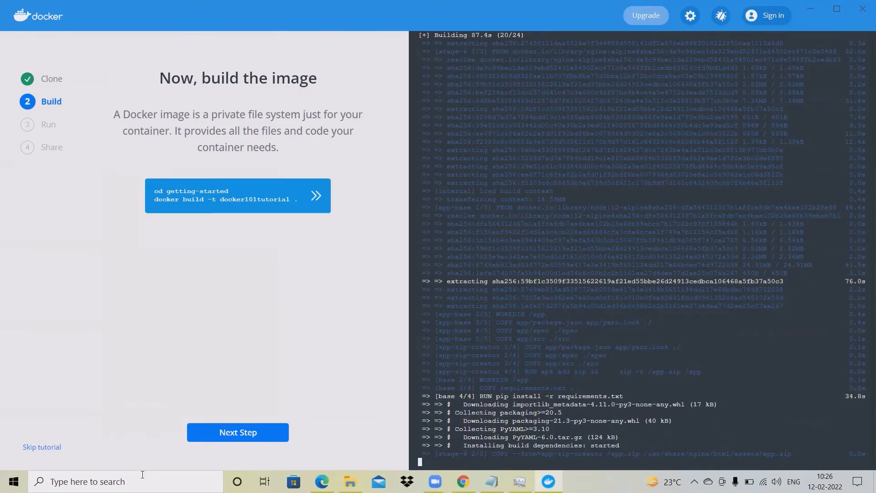
{"action": "left_click", "coordinate": [119, 481]}
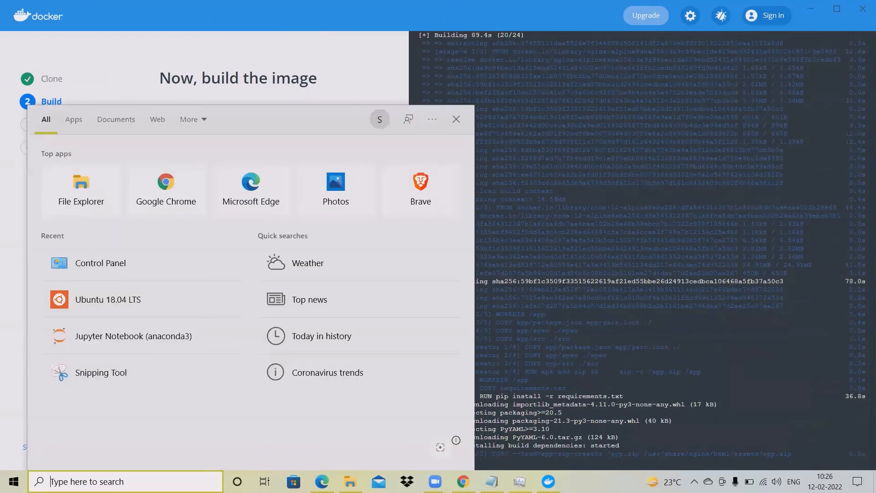
{"action": "type", "text": "ubun"}
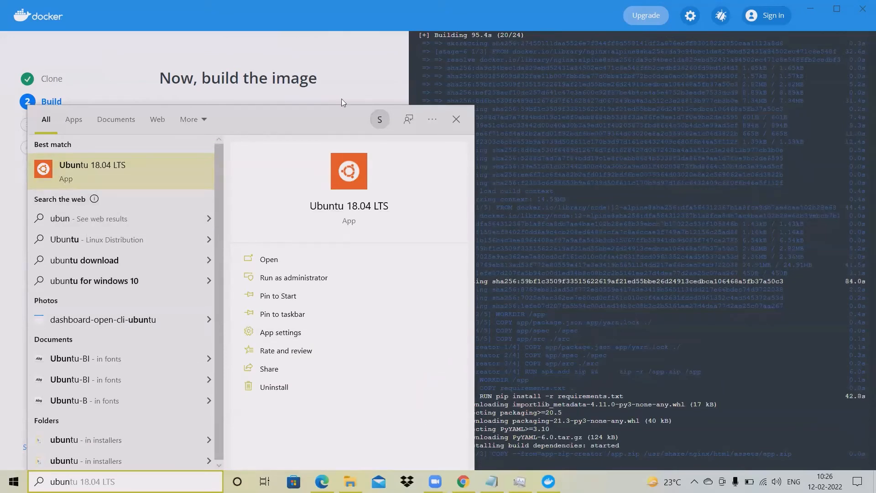
{"action": "left_click", "coordinate": [350, 85]}
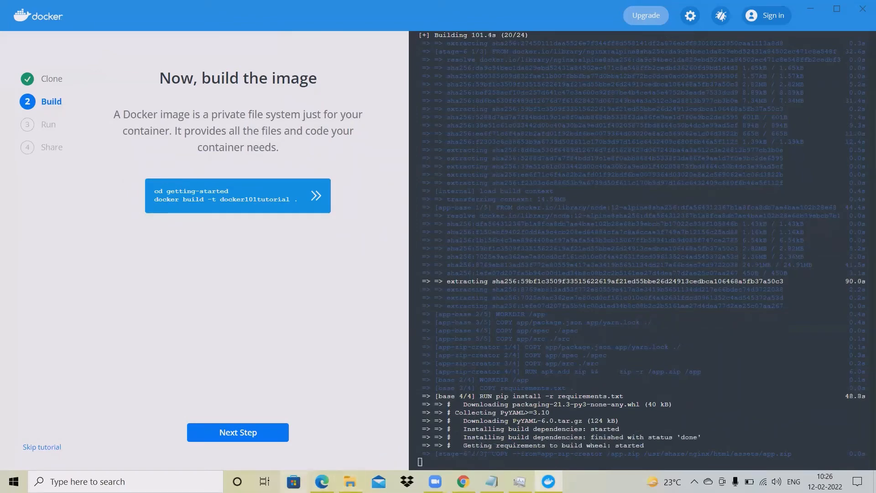
{"action": "left_click", "coordinate": [294, 481]}
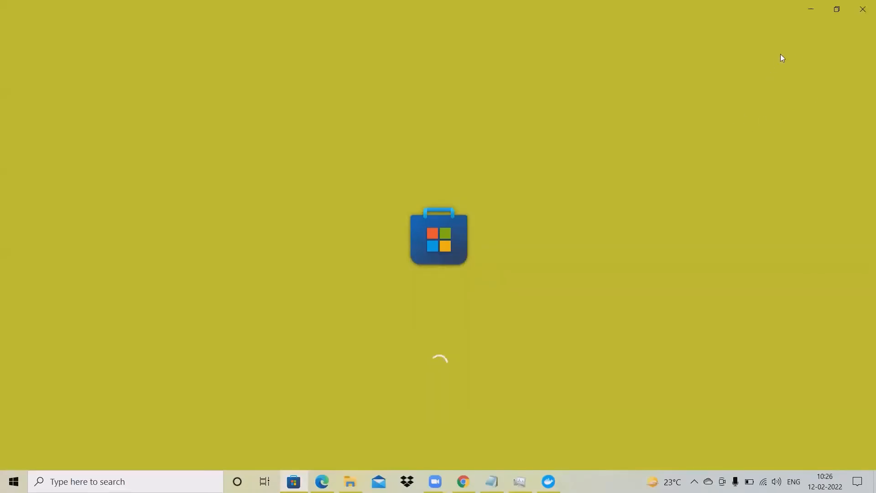
{"action": "left_click", "coordinate": [815, 18]}
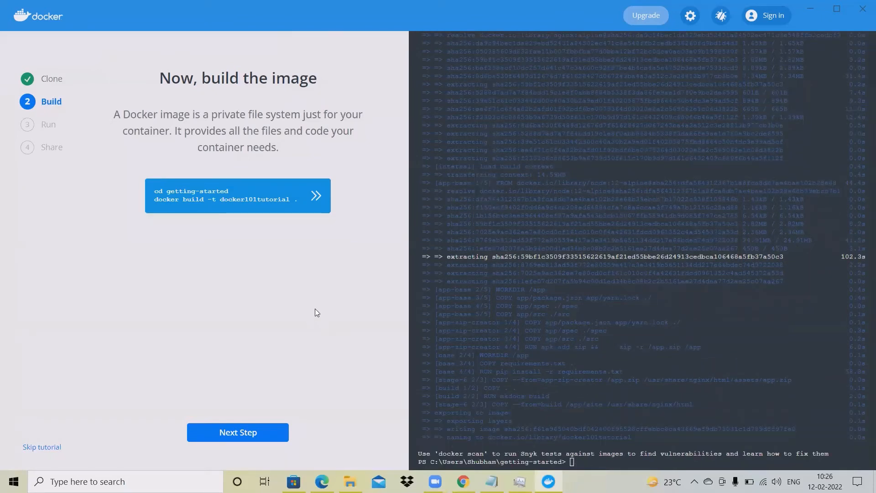
Run docker101tutorial as container docker-tutorial on 80:80, select its ID, and reach step 4, Share
{"action": "left_click", "coordinate": [258, 437]}
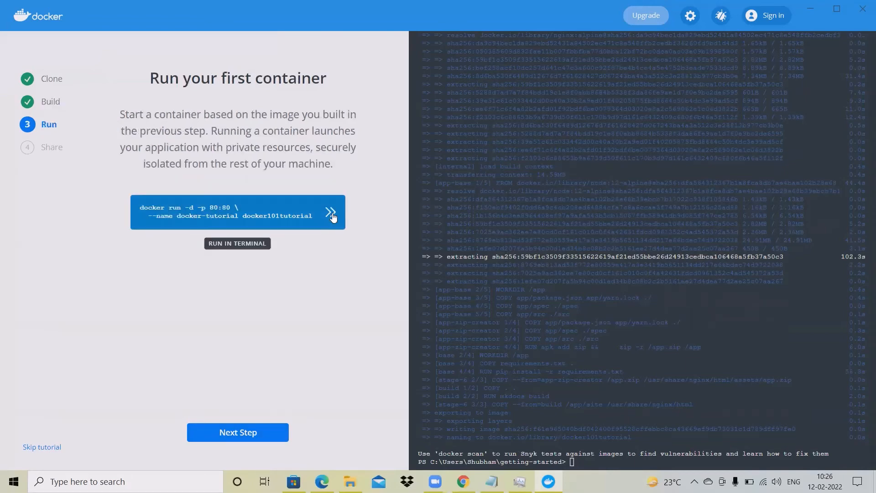
{"action": "left_click", "coordinate": [331, 213]}
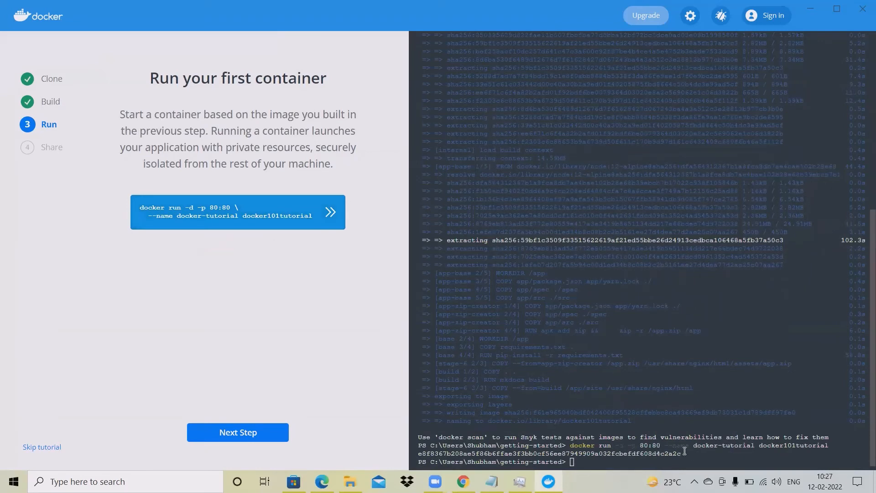
{"action": "left_click_drag", "start_coordinate": [684, 454], "coordinate": [417, 453]}
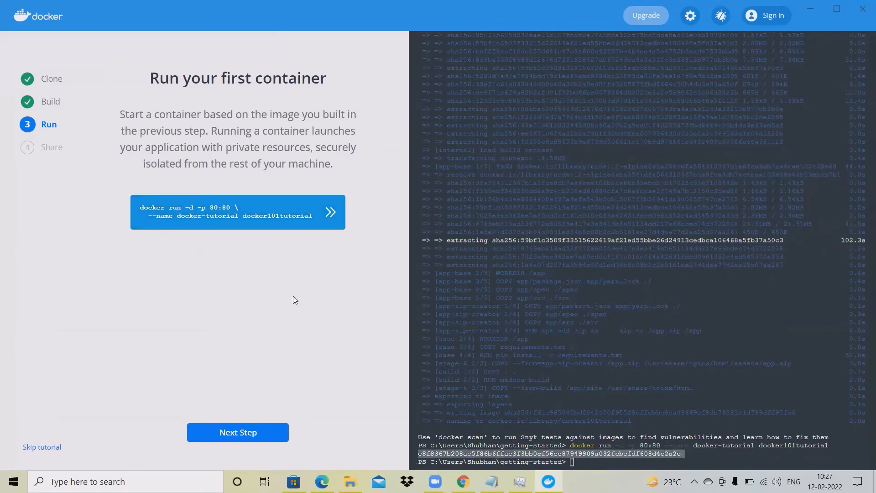
{"action": "left_click", "coordinate": [266, 439]}
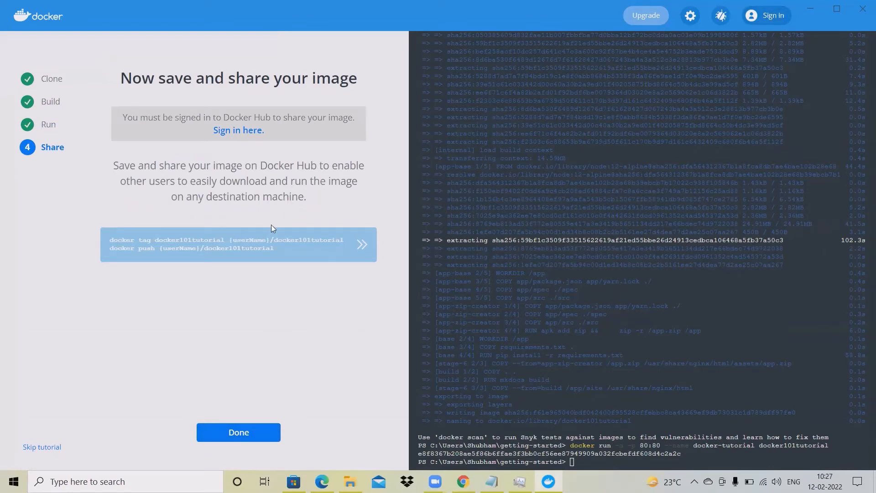
Open Docker Hub sign-in and submit the username with a first, incorrect password
{"action": "left_click", "coordinate": [239, 131]}
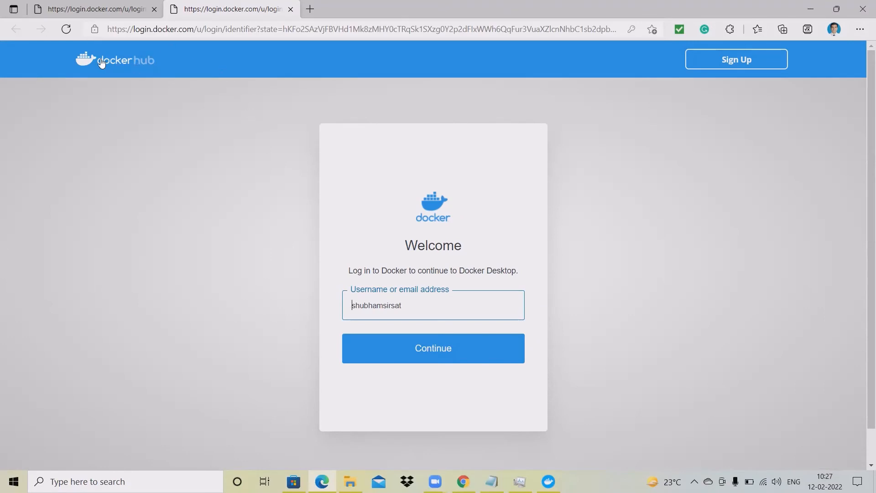
{"action": "left_click", "coordinate": [438, 349]}
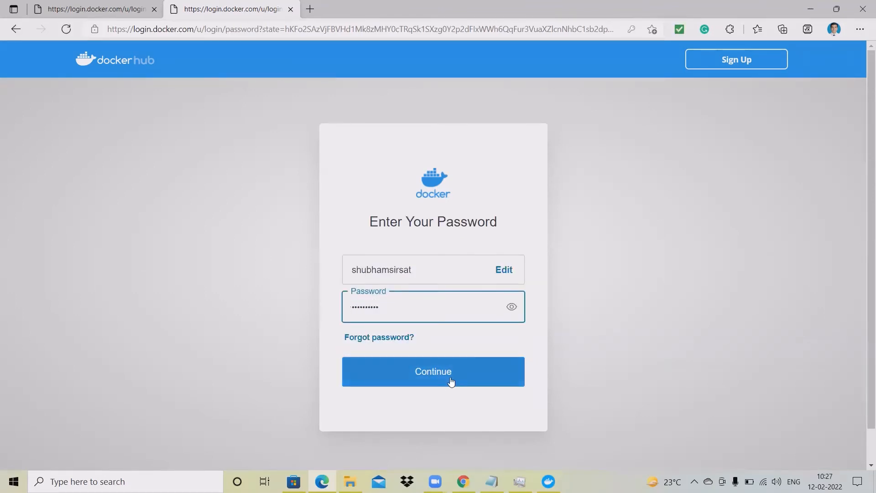
{"action": "left_click", "coordinate": [451, 381]}
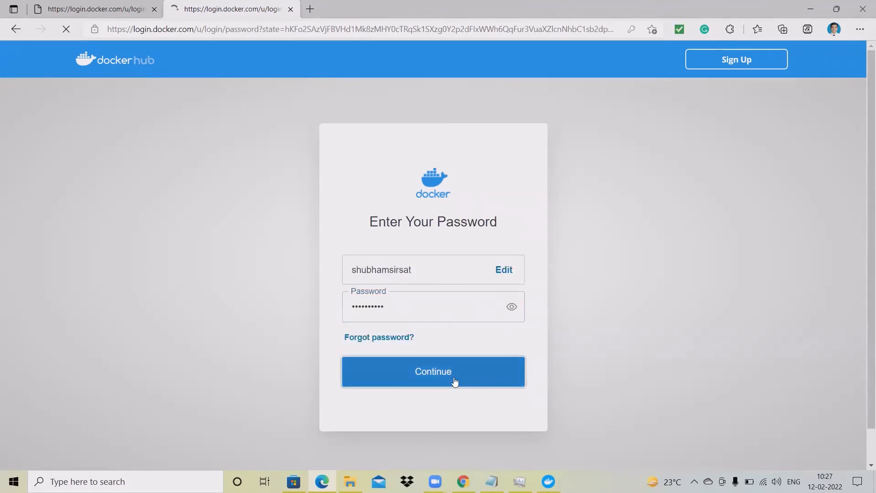
{"action": "type", "text": "••••••••••"}
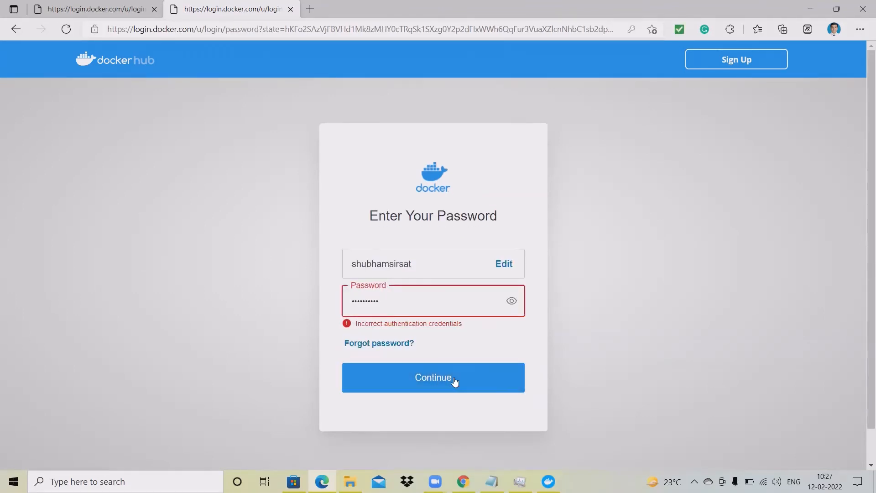
{"action": "left_click", "coordinate": [424, 309]}
{"action": "left_click", "coordinate": [412, 347]}
{"action": "left_click", "coordinate": [425, 384]}
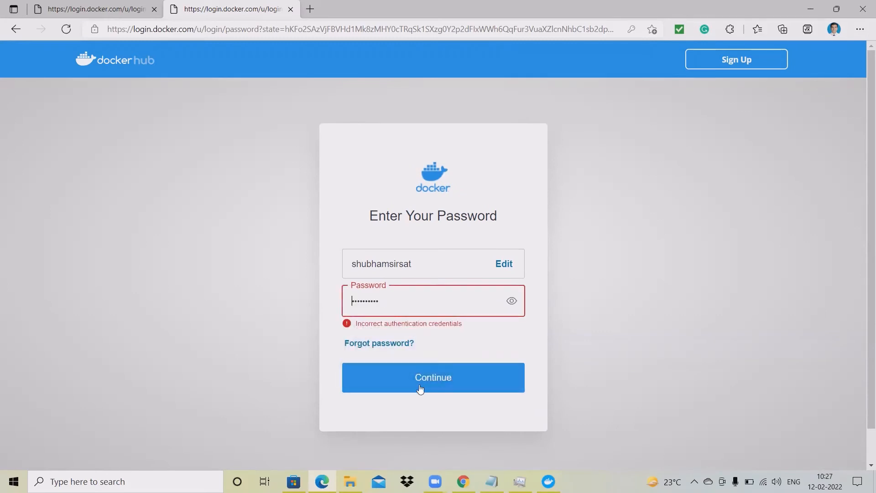
Re-enter the correct password, update the browser's saved password, and allow opening Docker Desktop
{"action": "double_click", "coordinate": [406, 299]}
{"action": "type", "text": "•••••••"}
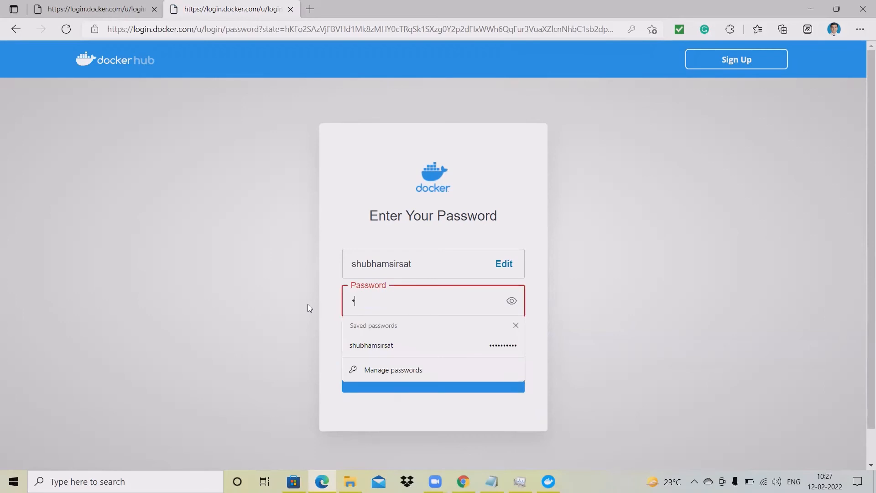
{"action": "type", "text": "••••"}
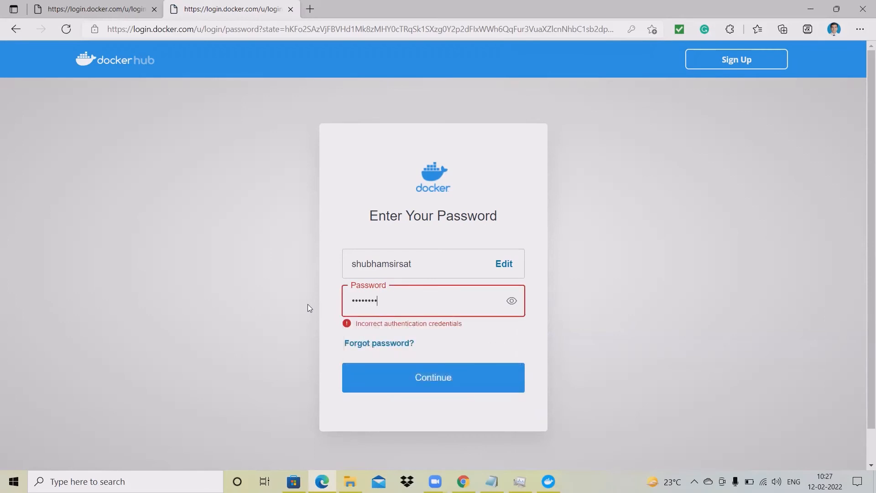
{"action": "left_click", "coordinate": [415, 388]}
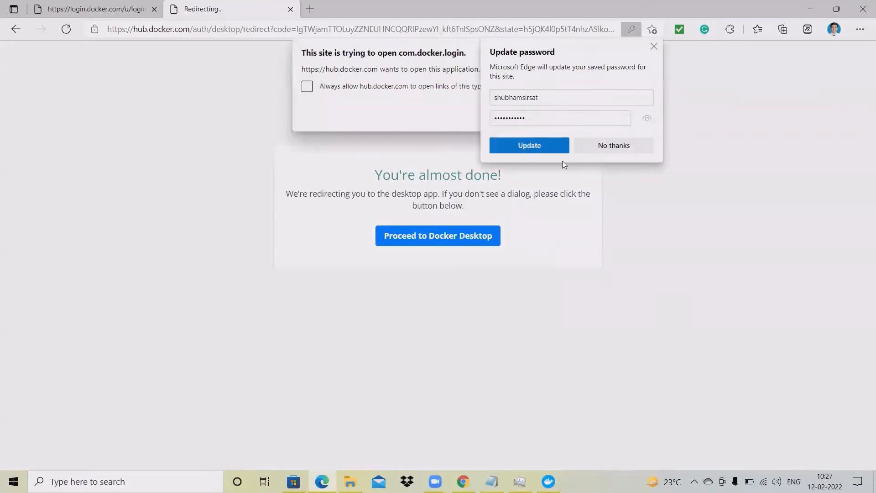
{"action": "left_click", "coordinate": [548, 148]}
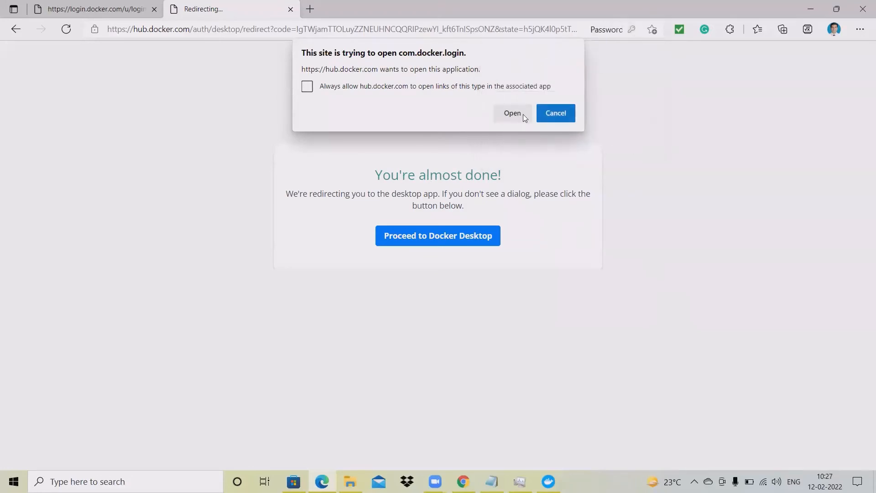
{"action": "left_click", "coordinate": [516, 113]}
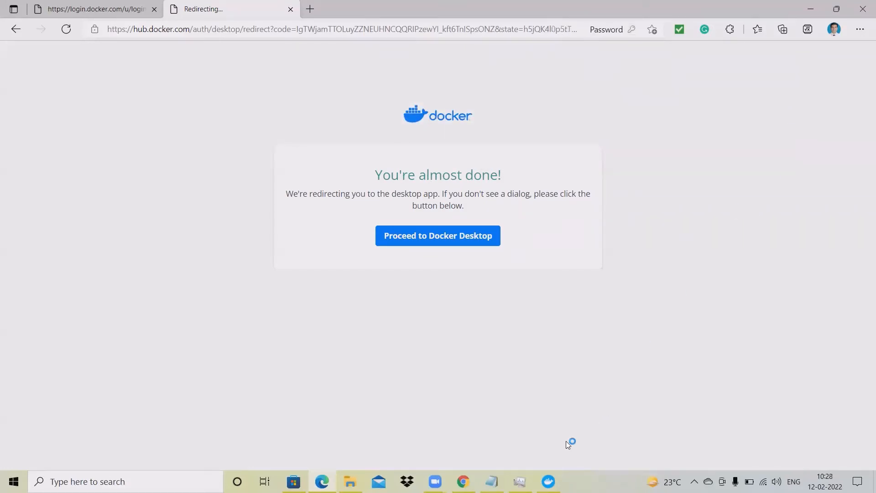
Run docker tag and docker push for docker101tutorial and maximize Docker Desktop
{"action": "left_click", "coordinate": [811, 9]}
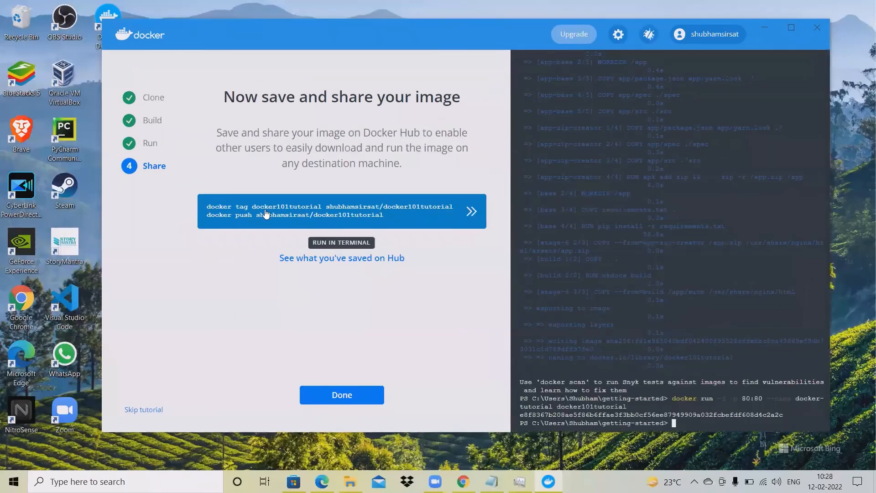
{"action": "left_click", "coordinate": [473, 214]}
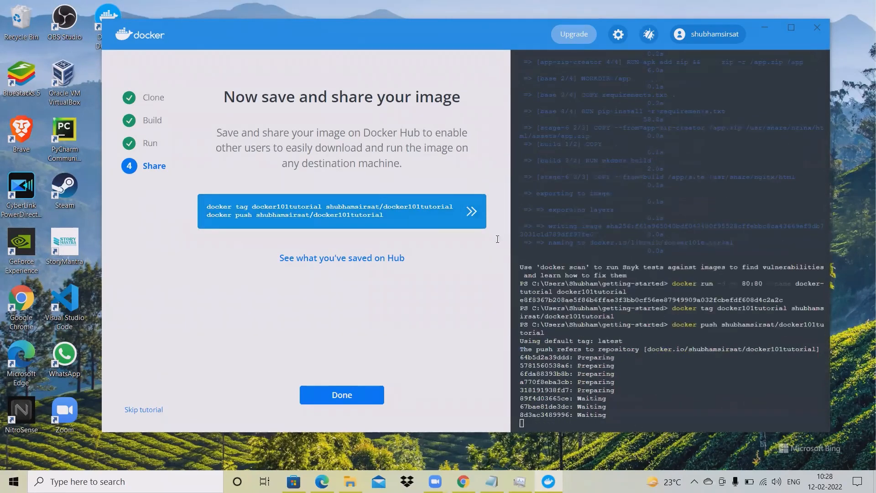
{"action": "key", "text": "super+Up"}
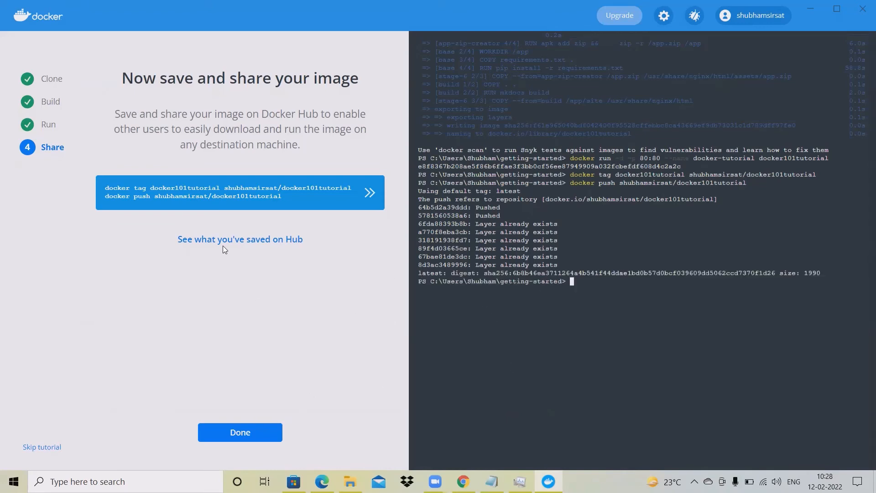
Glance at the pushed image on Docker Hub, then click Done to complete the Share step
{"action": "left_click", "coordinate": [258, 240]}
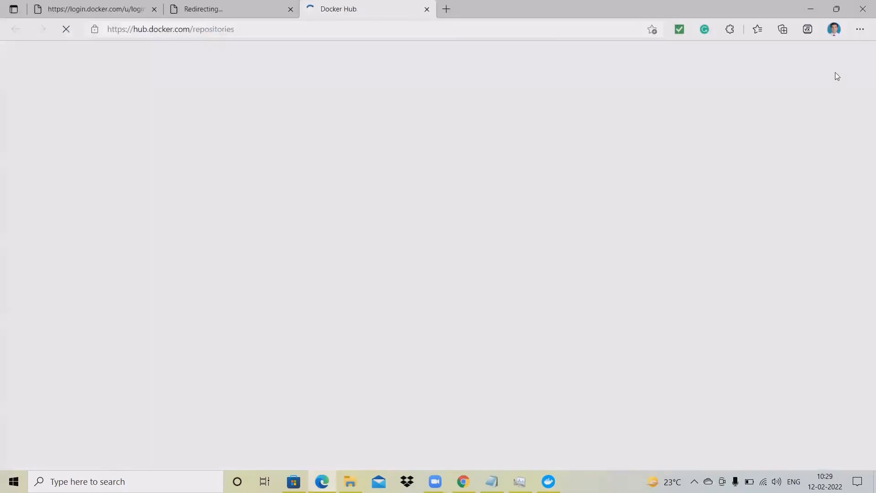
{"action": "left_click", "coordinate": [810, 8]}
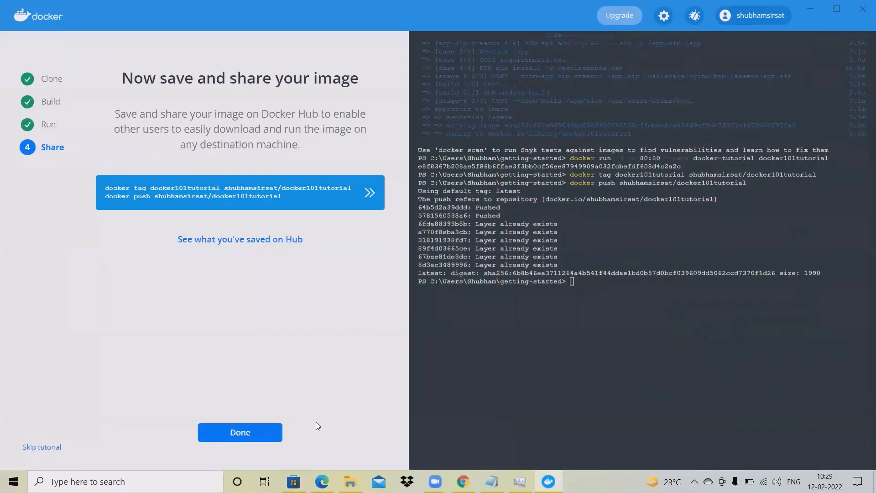
{"action": "left_click", "coordinate": [268, 433]}
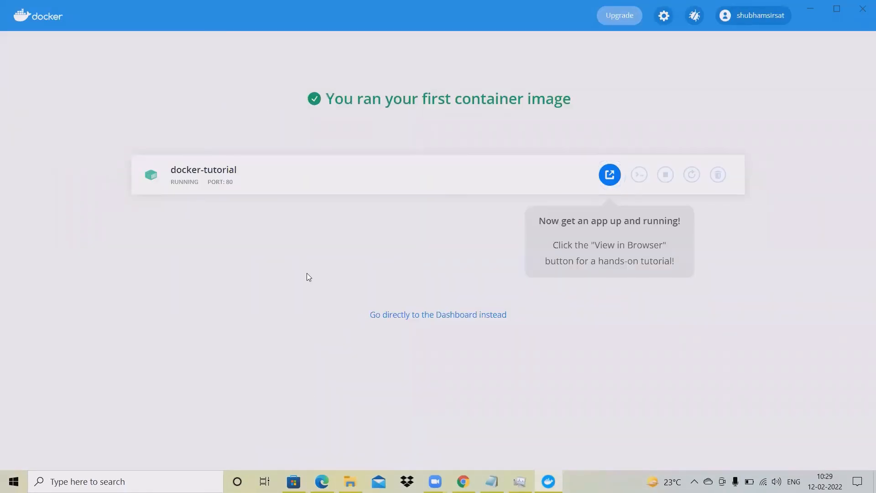
Back in the browser, open the docker101tutorial repository and list all its tags, including latest at 13.31 MB
{"action": "left_click", "coordinate": [814, 9]}
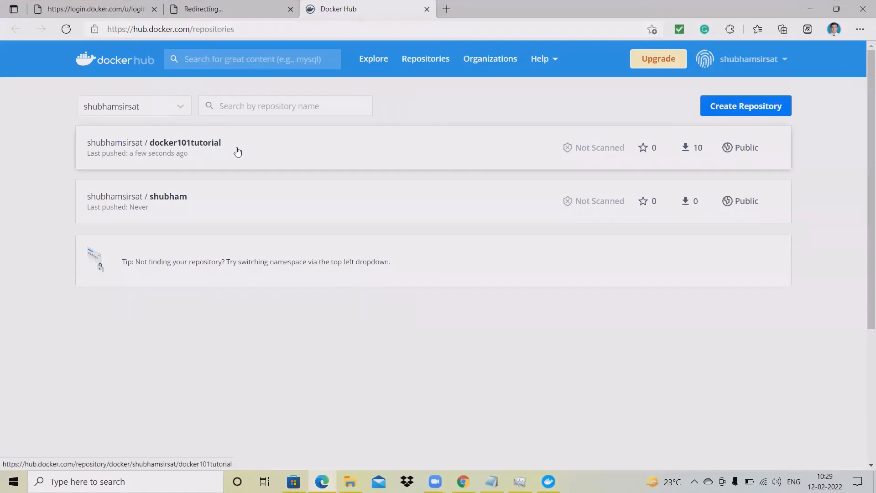
{"action": "left_click", "coordinate": [297, 154]}
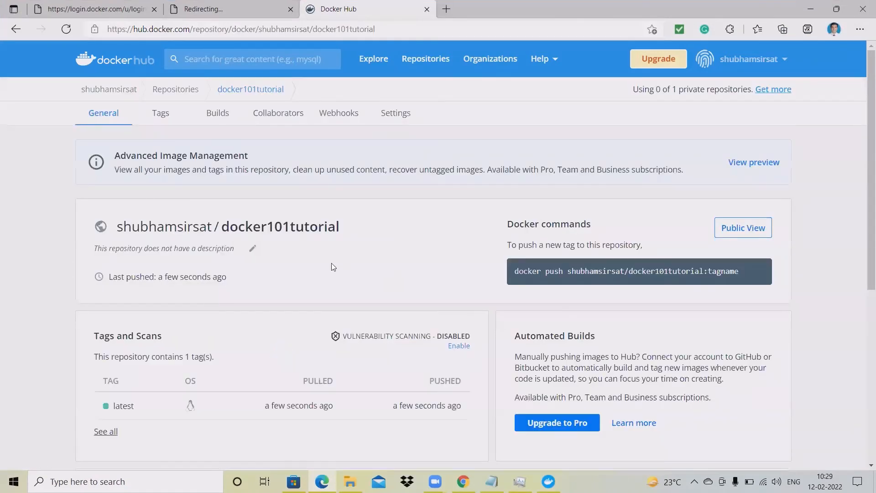
{"action": "scroll", "coordinate": [322, 263], "scroll_direction": "down", "scroll_amount": 4}
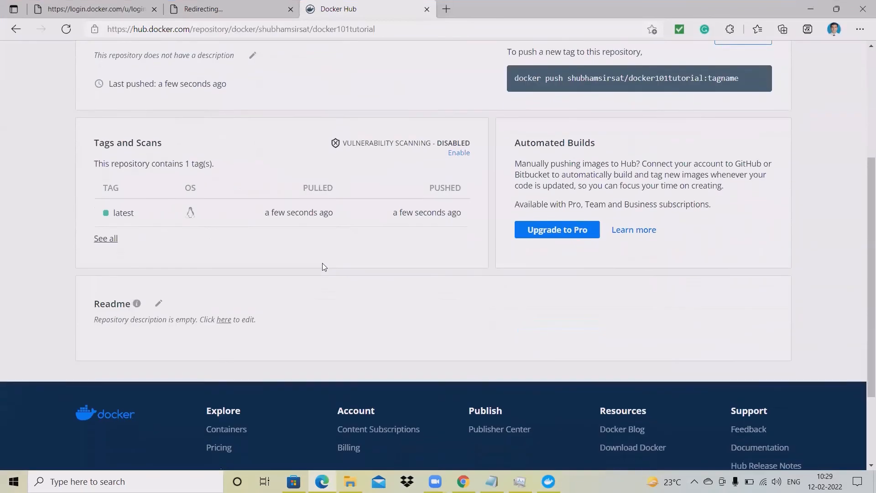
{"action": "left_click", "coordinate": [109, 238]}
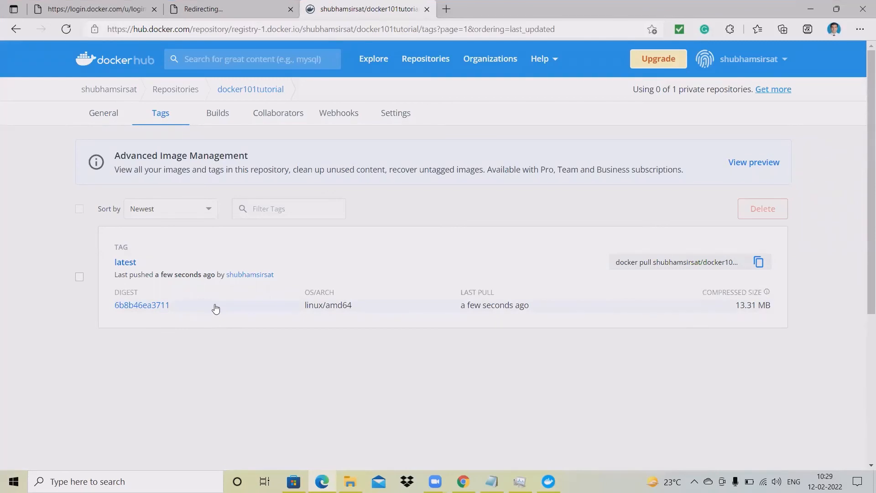
Open the latest image digest 6b8b46ea3711 and scroll through its 17 image layers
{"action": "left_click", "coordinate": [241, 310]}
{"action": "scroll", "coordinate": [364, 326], "scroll_direction": "down", "scroll_amount": 7}
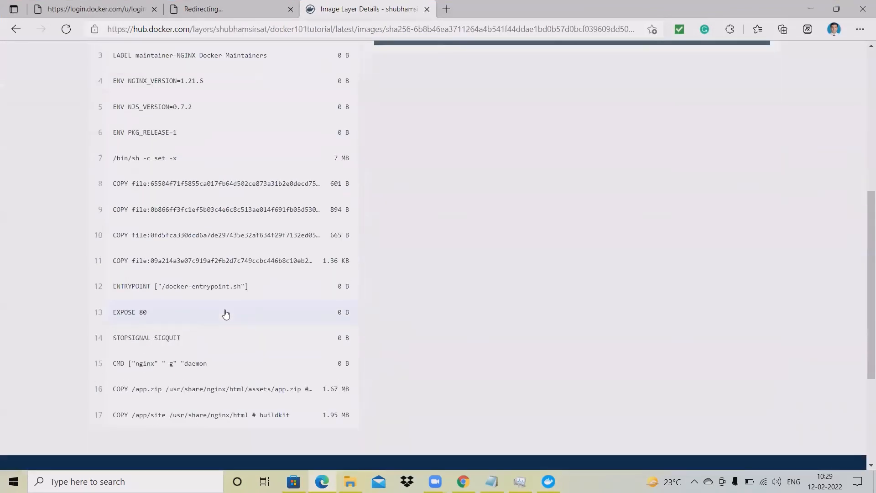
{"action": "scroll", "coordinate": [225, 312], "scroll_direction": "up", "scroll_amount": 3}
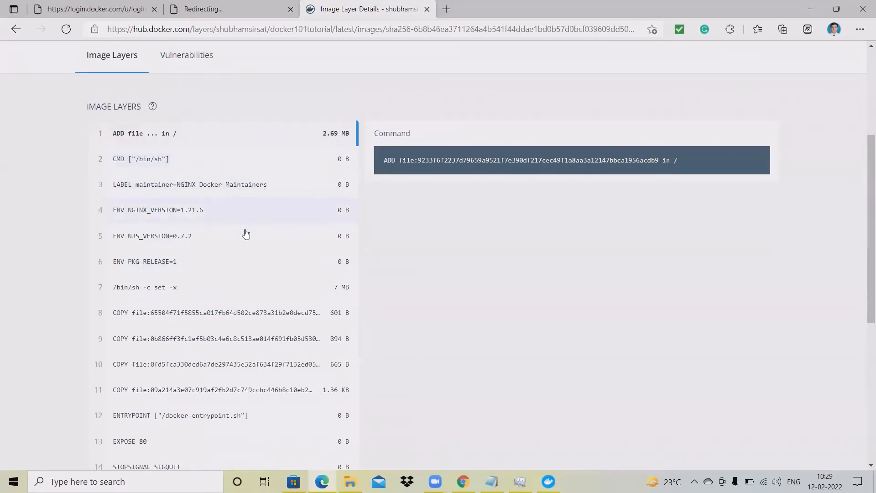
{"action": "scroll", "coordinate": [299, 225], "scroll_direction": "down", "scroll_amount": 6}
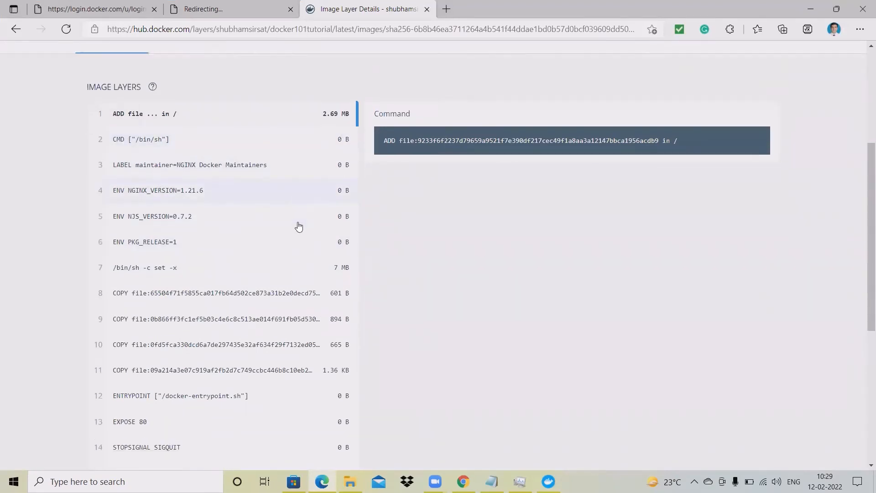
{"action": "scroll", "coordinate": [291, 261], "scroll_direction": "up", "scroll_amount": 4}
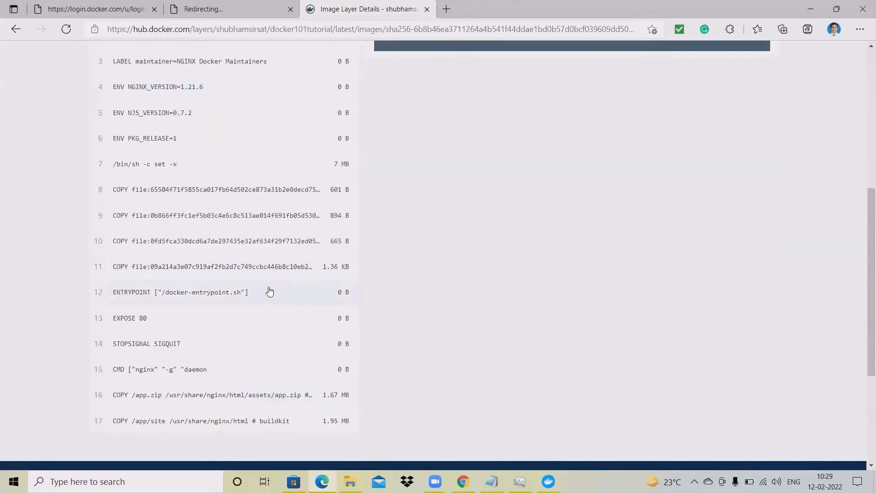
{"action": "scroll", "coordinate": [195, 297], "scroll_direction": "up", "scroll_amount": 5}
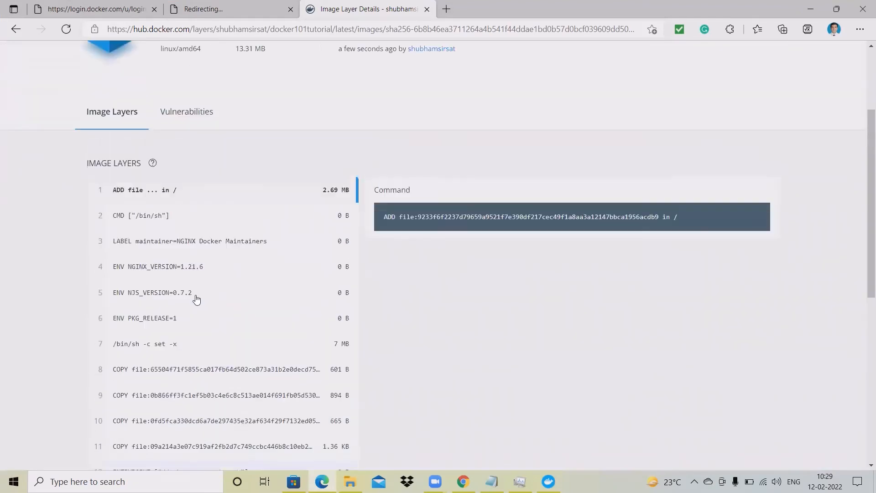
Check the Vulnerabilities tab, which requires a subscription upgrade, then return to Image Layers
{"action": "left_click", "coordinate": [187, 190]}
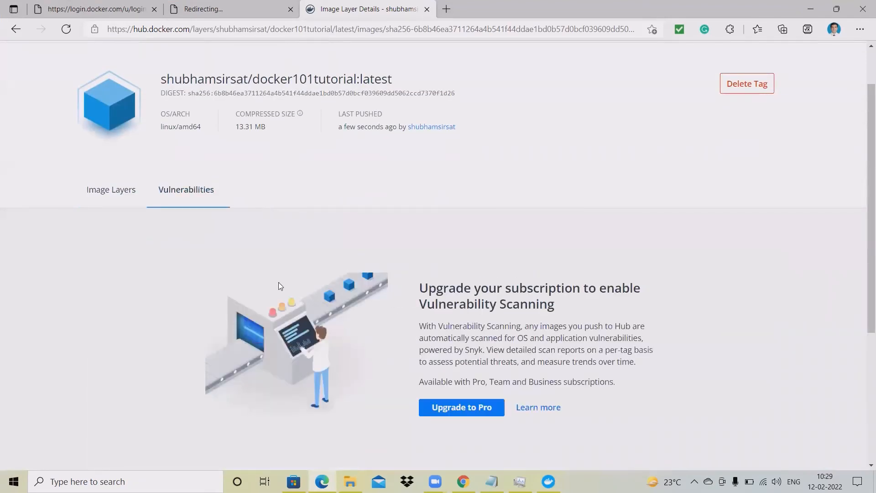
{"action": "scroll", "coordinate": [319, 297], "scroll_direction": "down", "scroll_amount": 1}
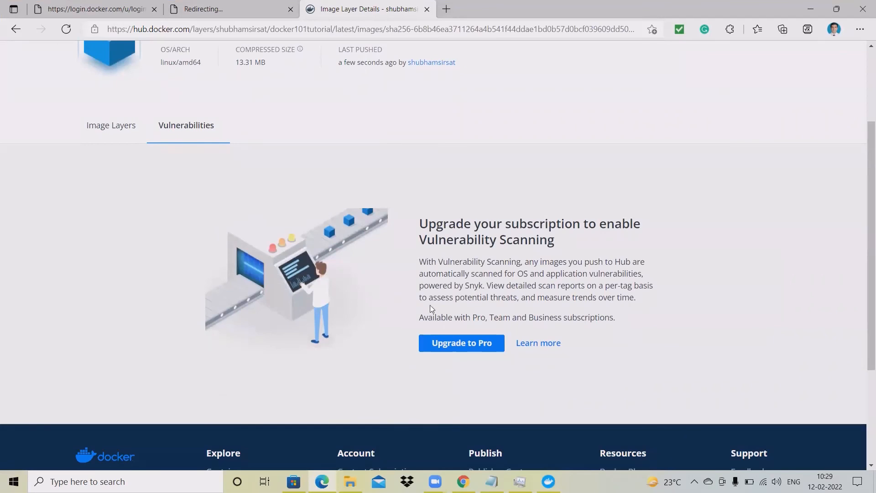
{"action": "scroll", "coordinate": [387, 292], "scroll_direction": "up", "scroll_amount": 3}
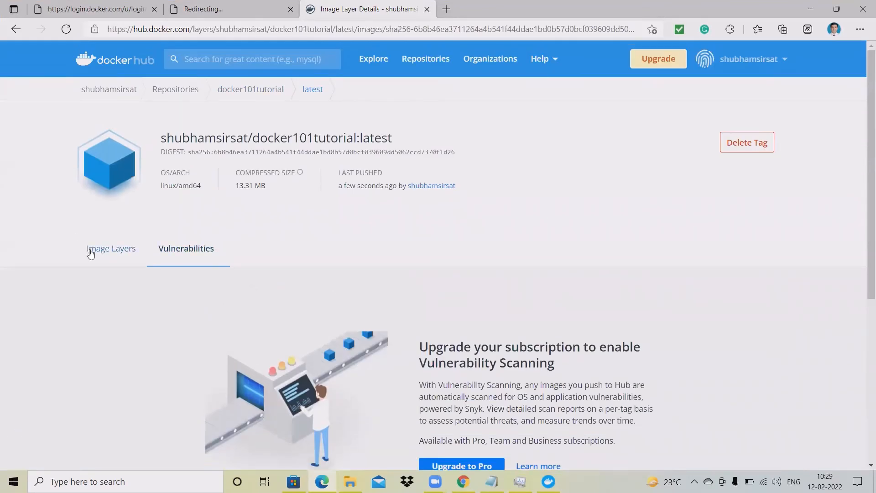
{"action": "left_click_drag", "start_coordinate": [125, 250], "coordinate": [130, 250]}
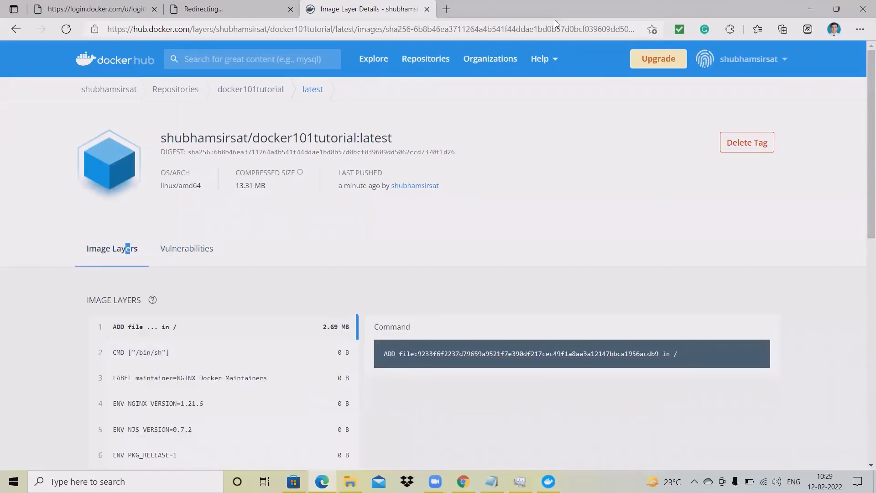